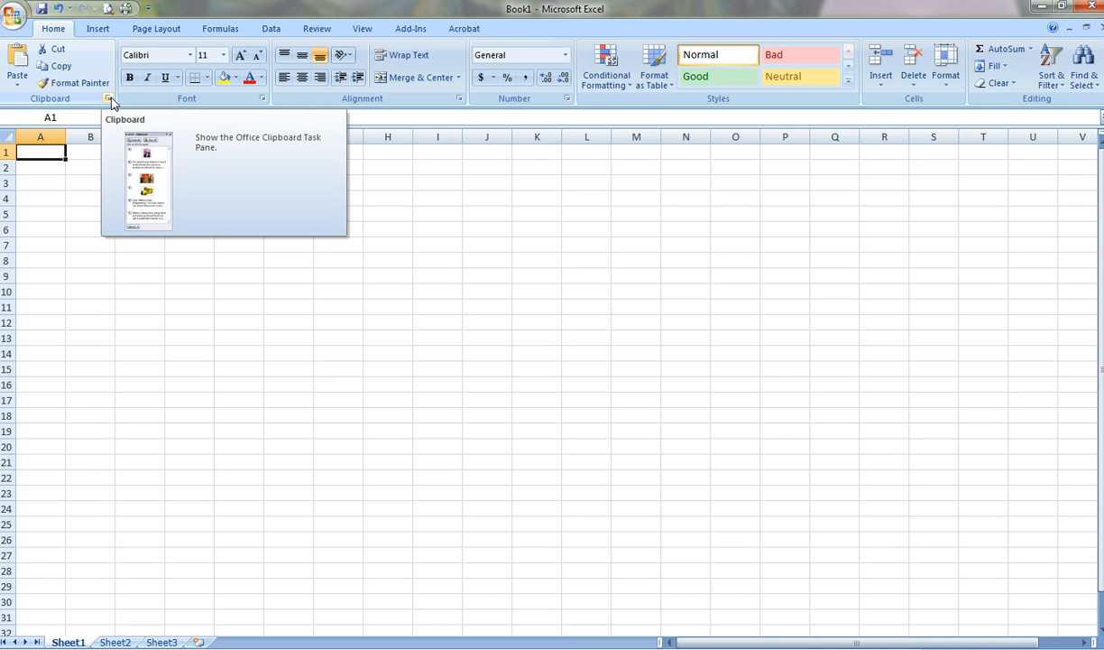
click(262, 100)
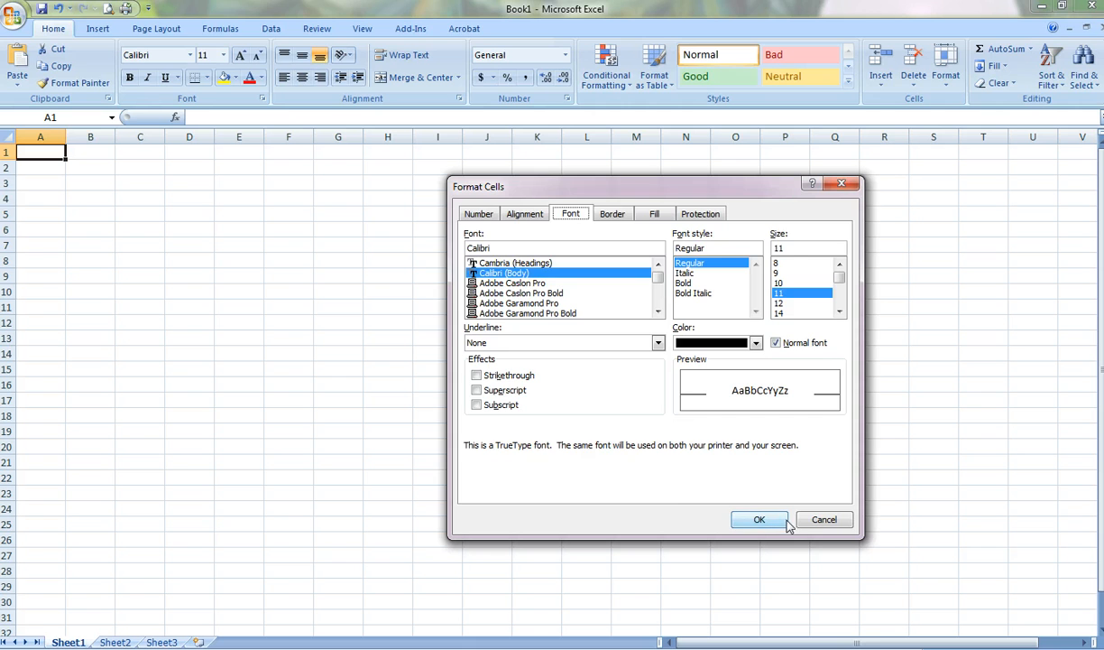
click(755, 517)
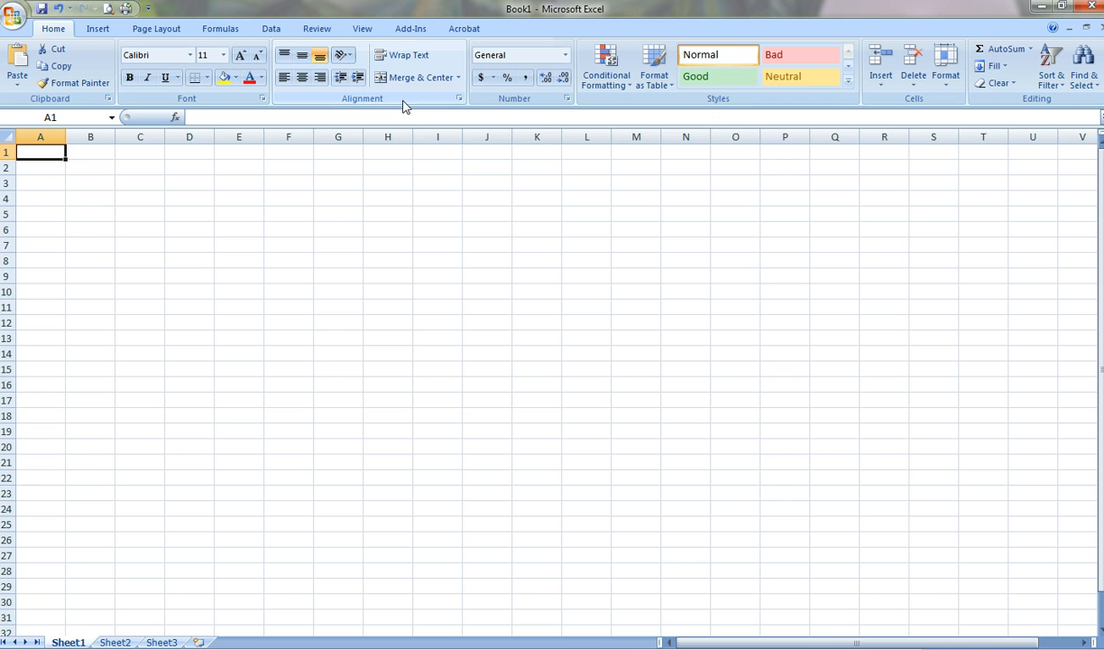
click(96, 29)
scroll(99, 29, down, 1)
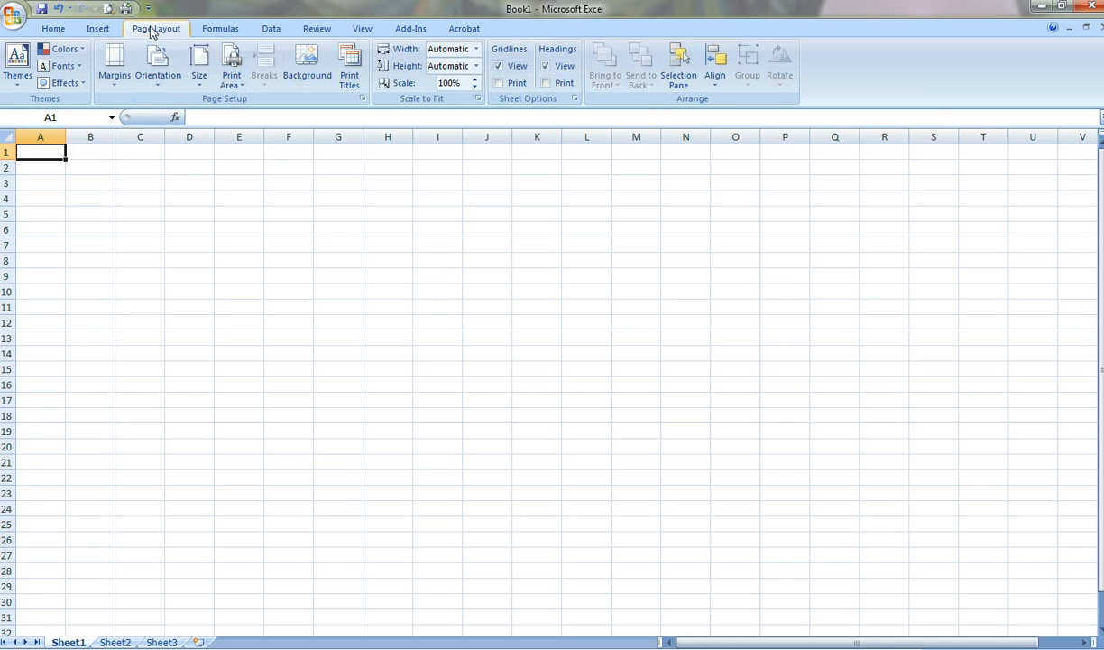
scroll(220, 30, down, 2)
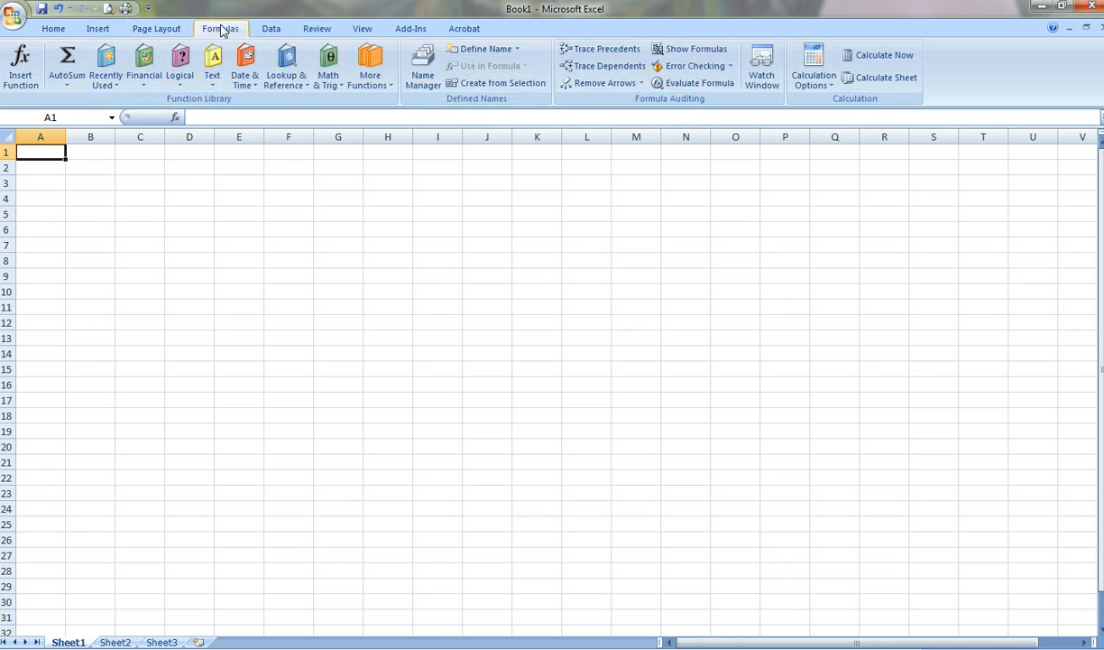
scroll(271, 30, down, 1)
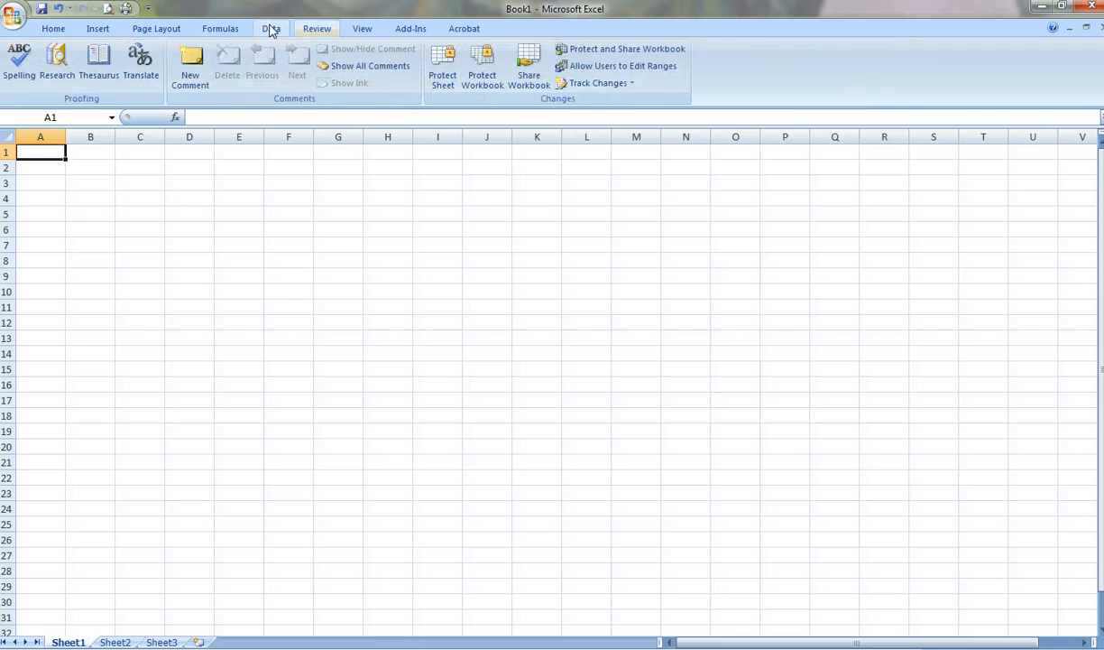
scroll(310, 30, up, 5)
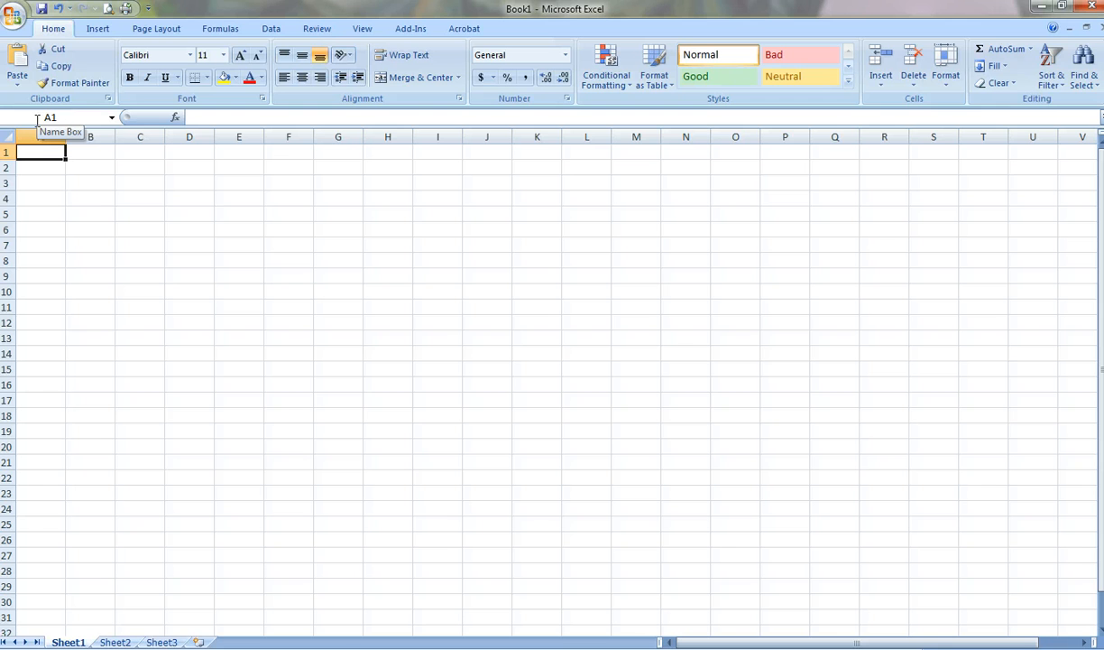
click(99, 181)
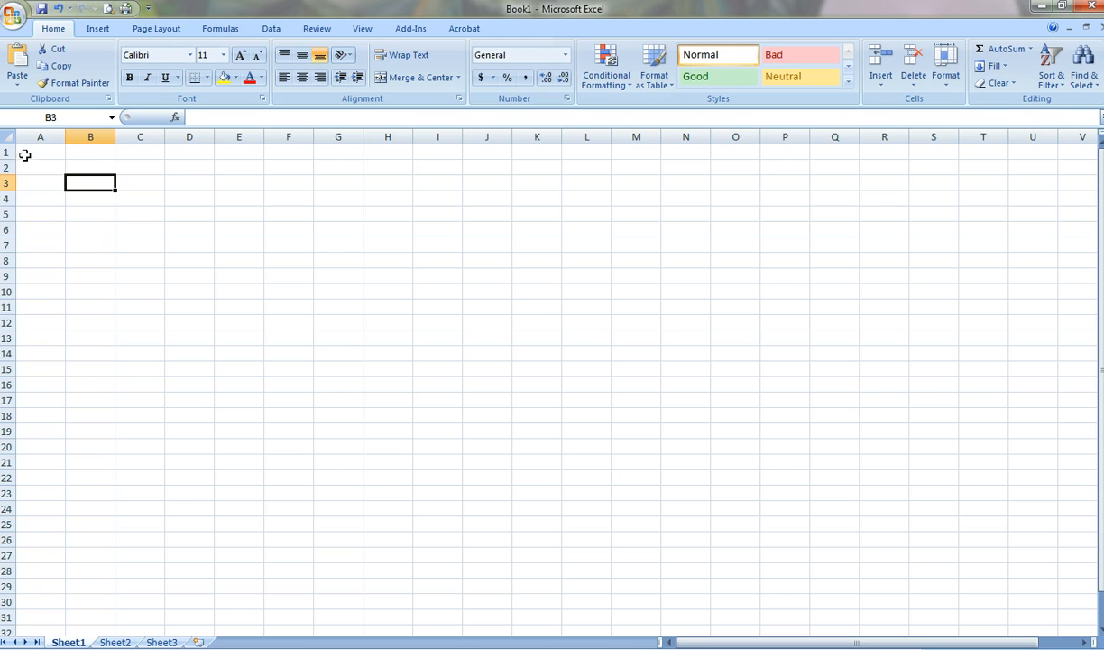
click(34, 184)
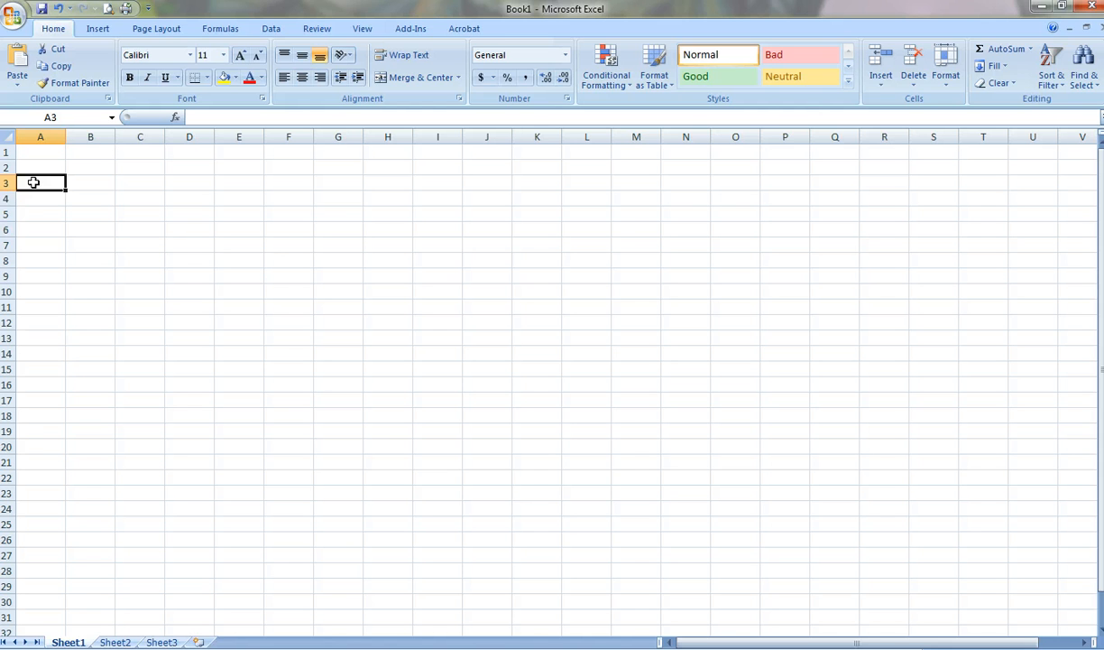
click(82, 180)
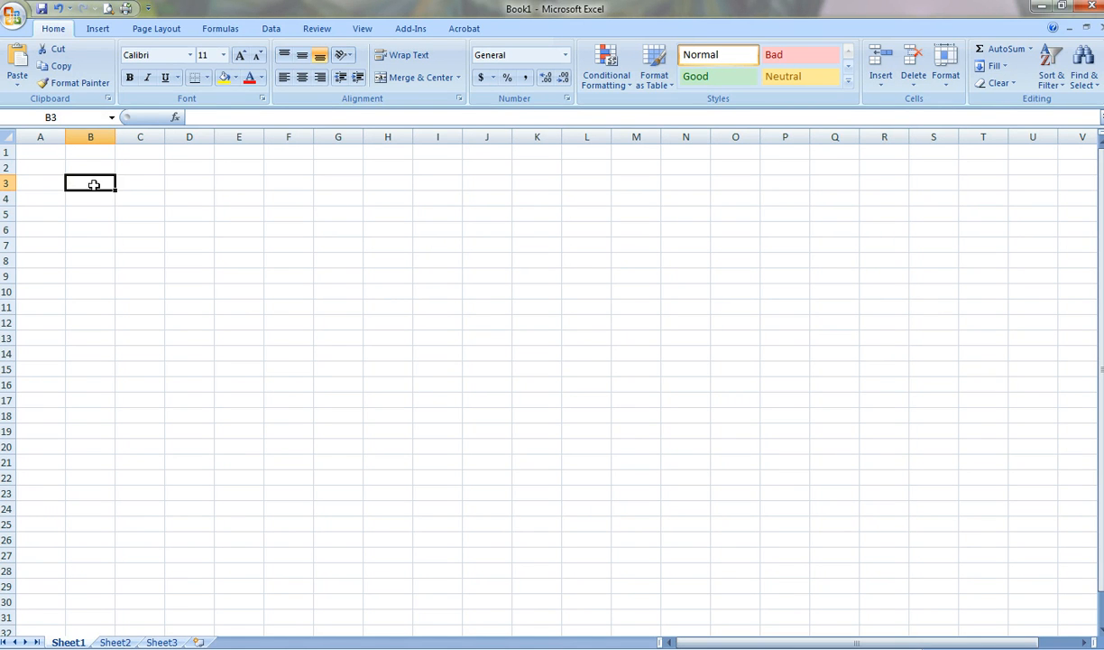
click(55, 183)
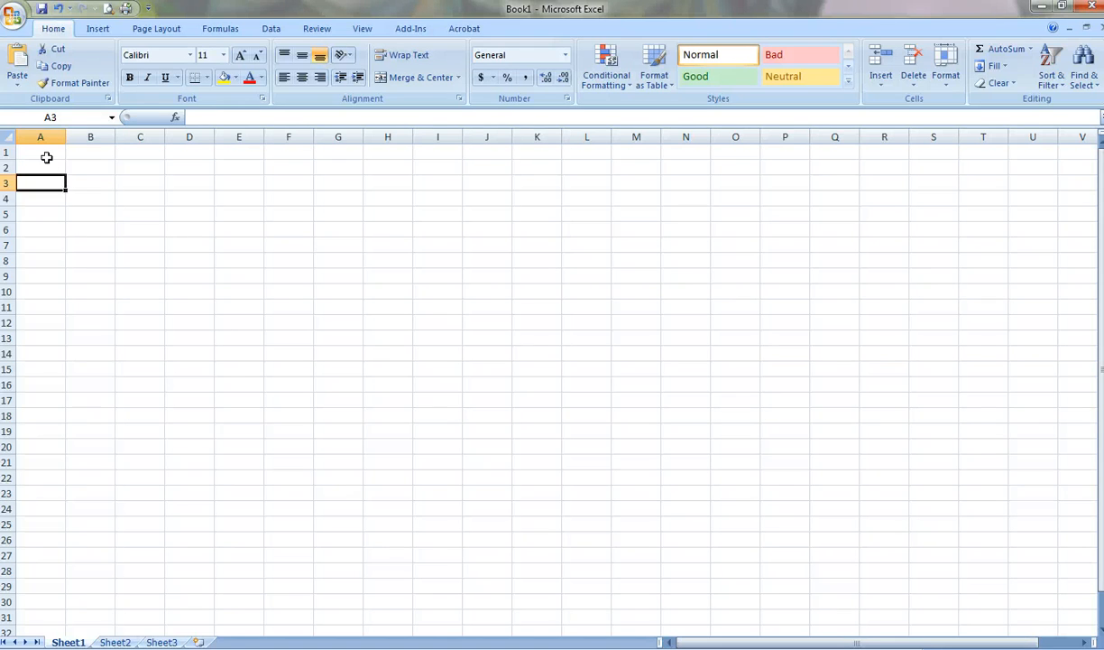
Merge and centre cells A1 through F1.
click(45, 155)
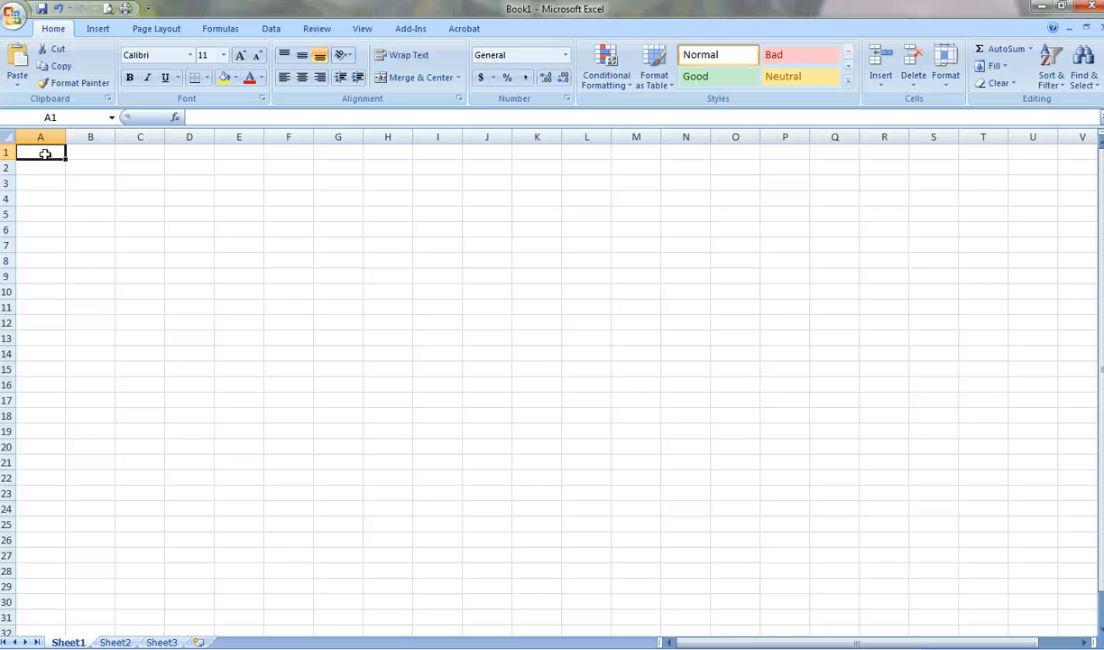
drag(44, 155, 273, 154)
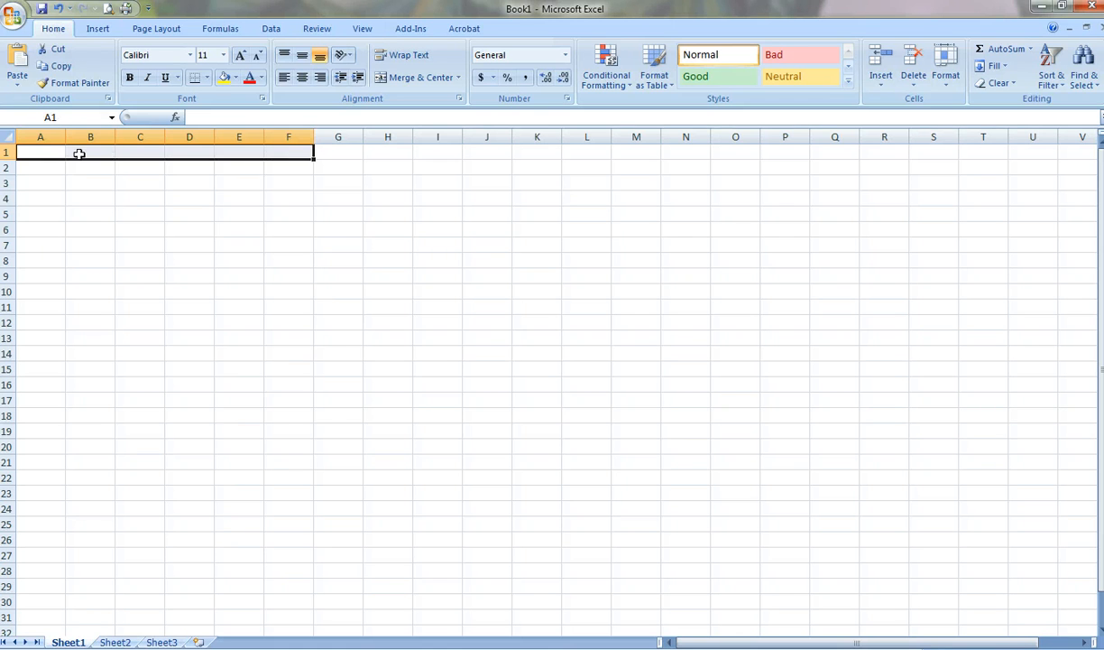
click(415, 82)
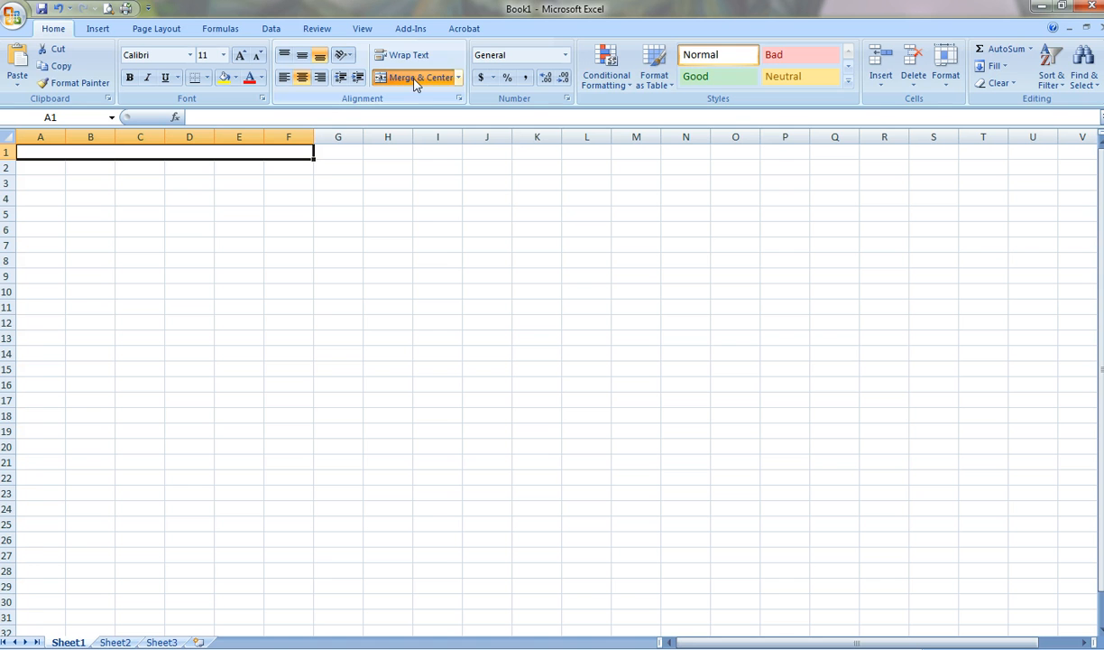
Enter the worksheet heading in the merged row 1 cell: the person's first name in possessive form followed by "Expenses".
double_click(112, 149)
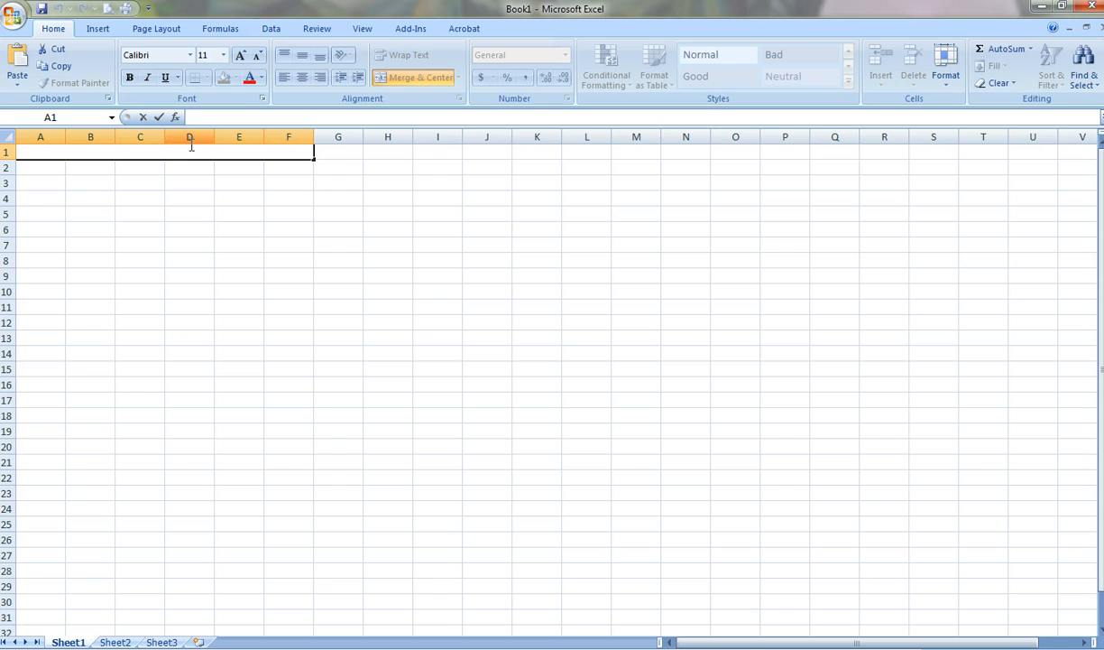
text(J)
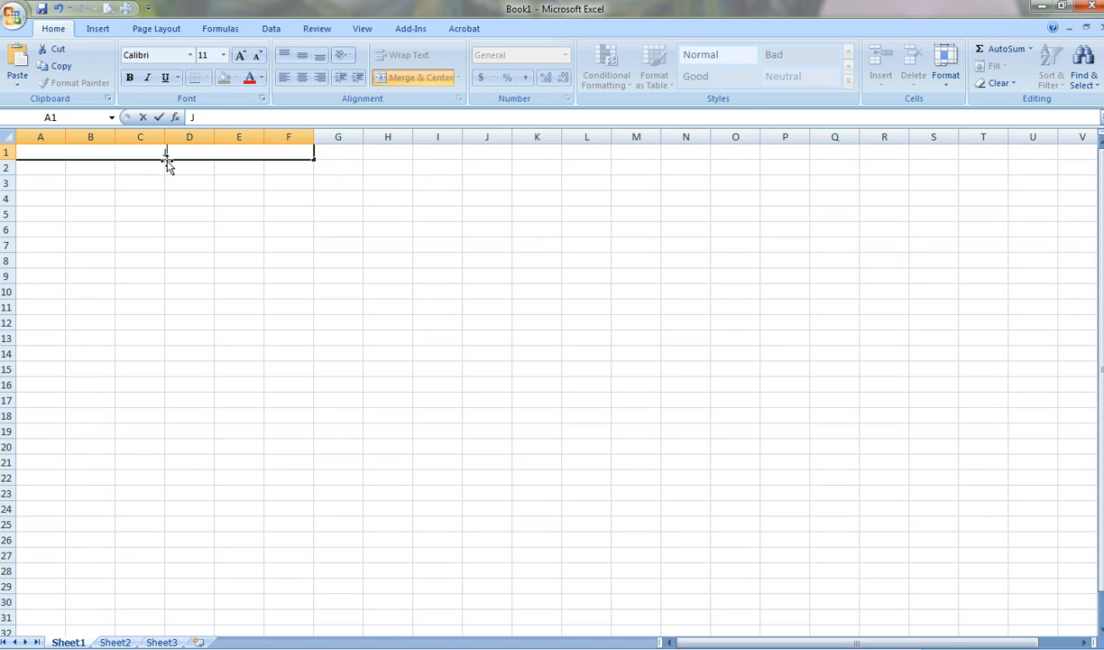
text(ared's Expenses)
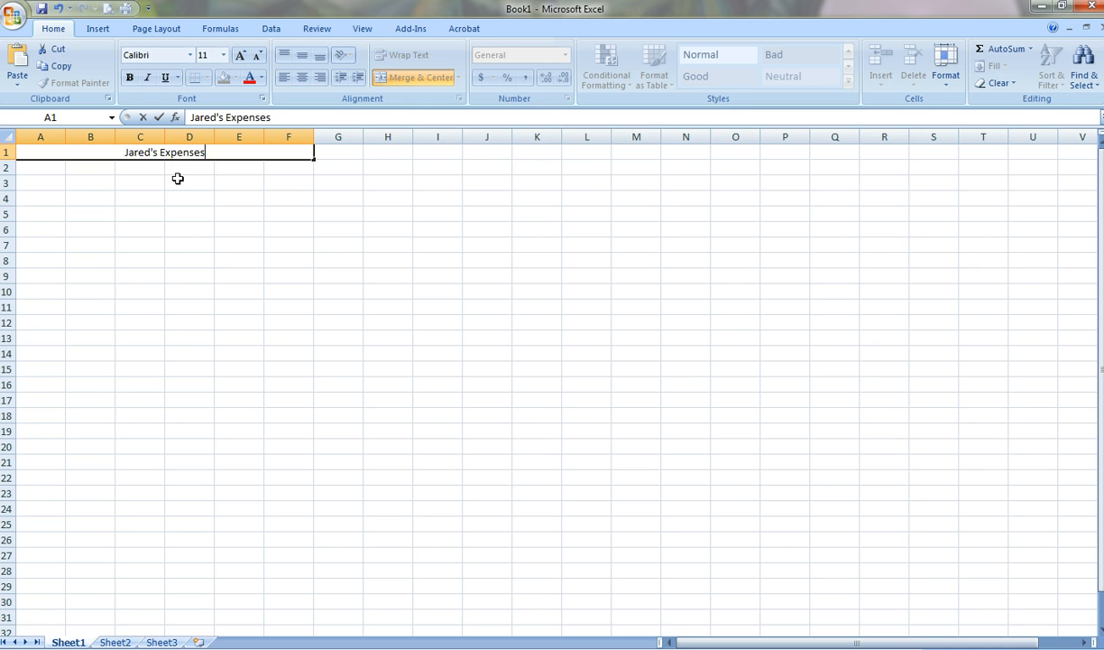
click(178, 179)
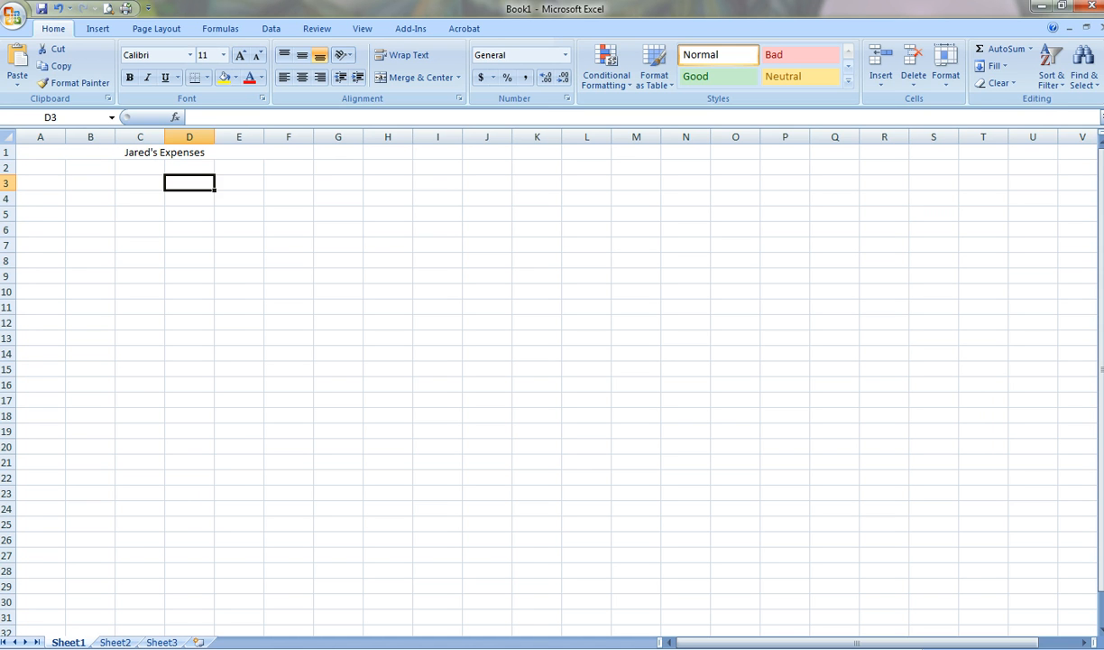
Check the monthly expense lists on the Excel Exercise One page in the browser and return to the Excel workbook.
click(397, 569)
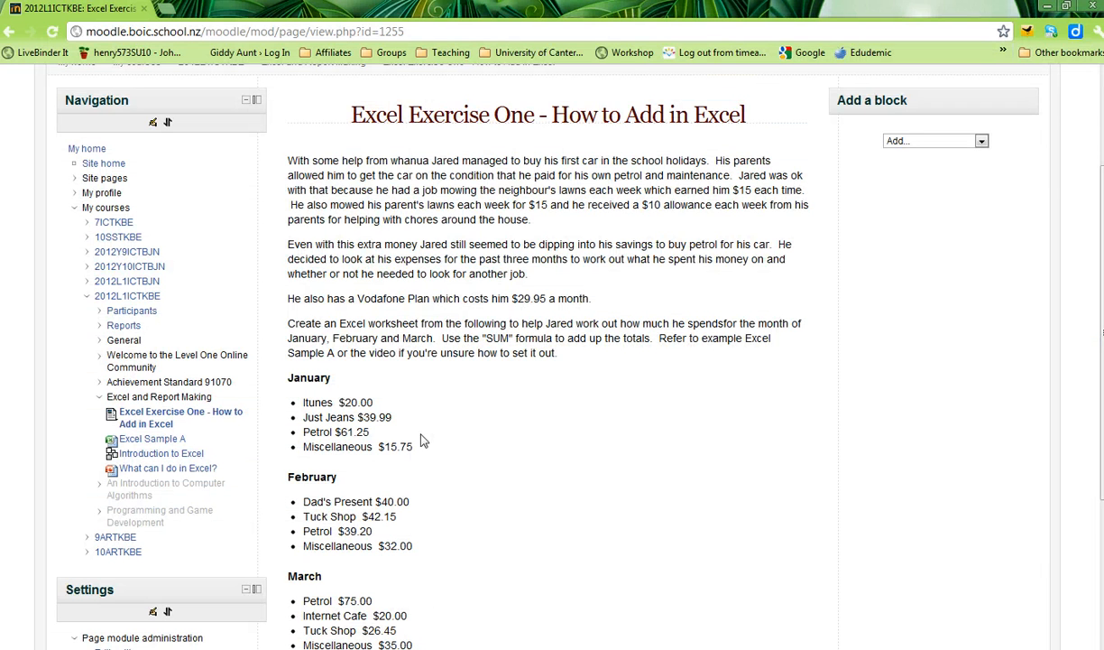
scroll(430, 434, up, 1)
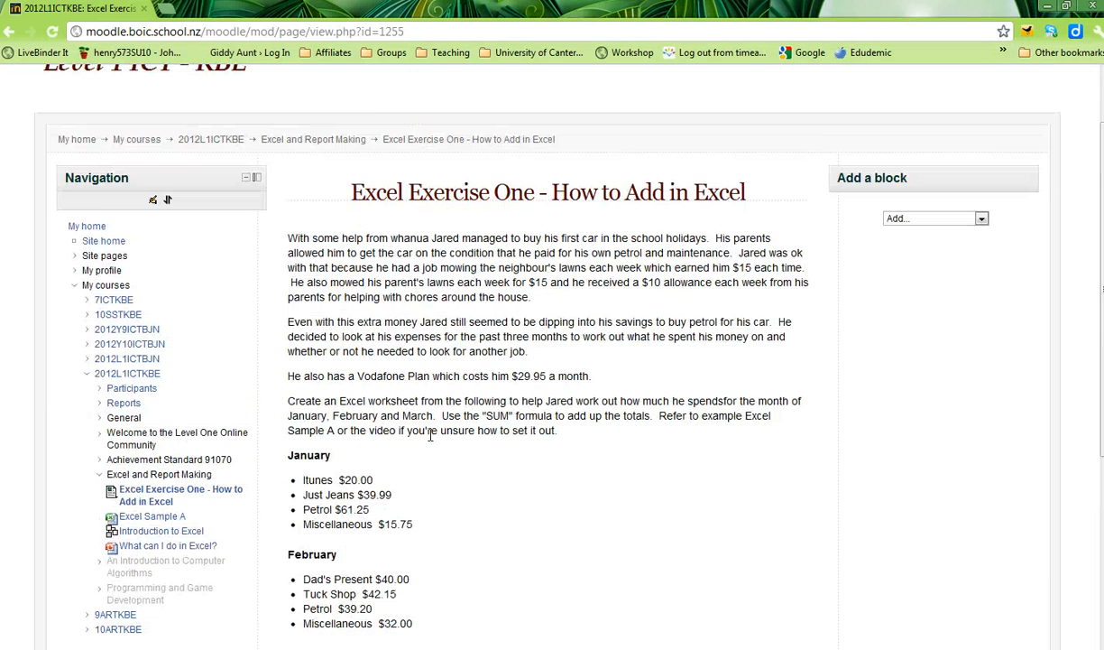
scroll(431, 434, down, 1)
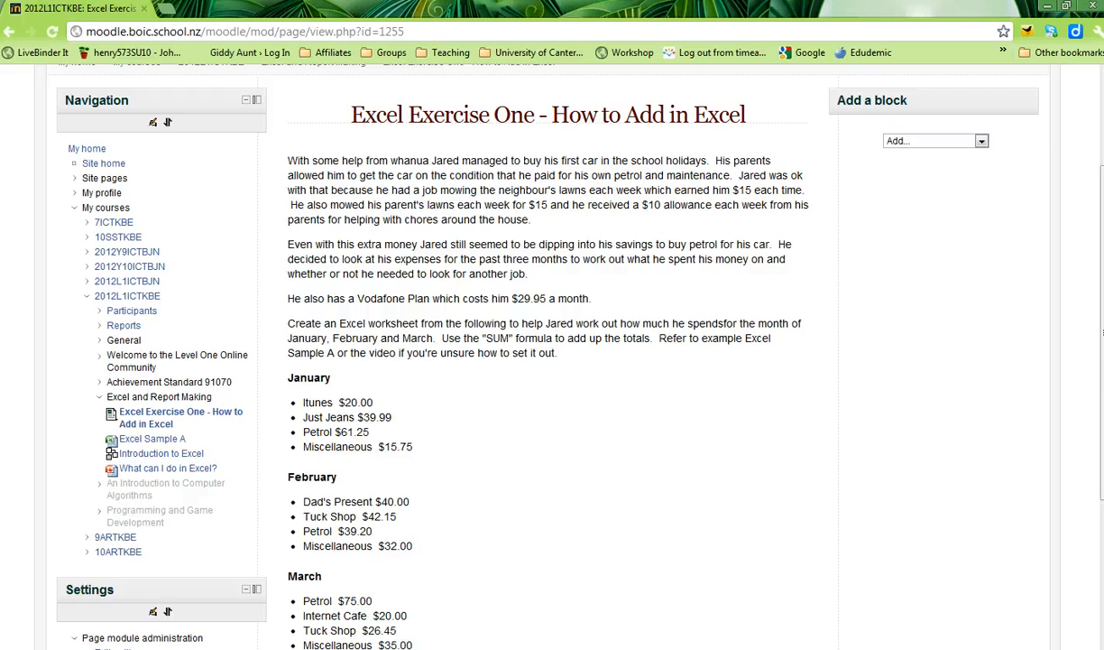
key(alt+Tab)
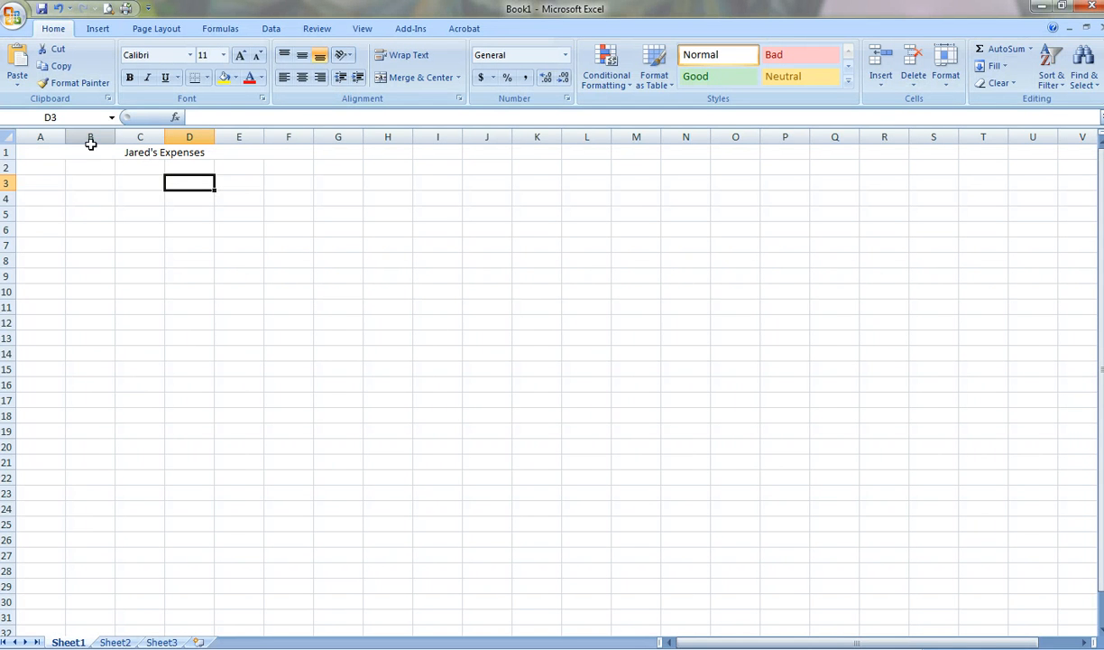
Enter the month headings Jan, Feb and Mar in cells B3, C3 and D3.
click(97, 182)
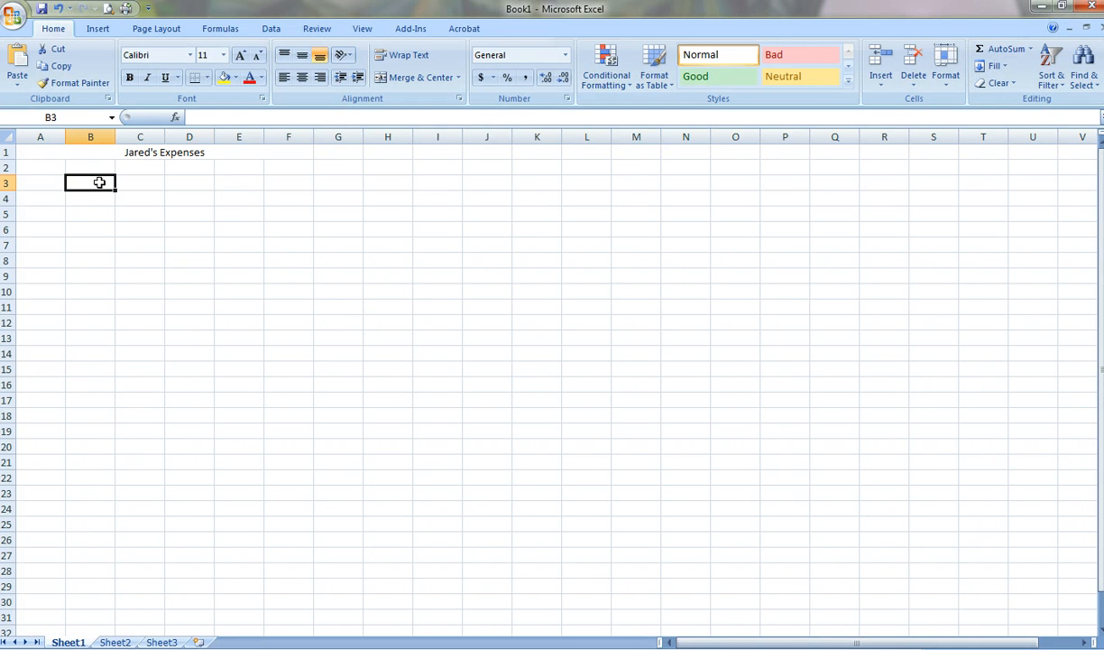
text(Jan)
key(Tab)
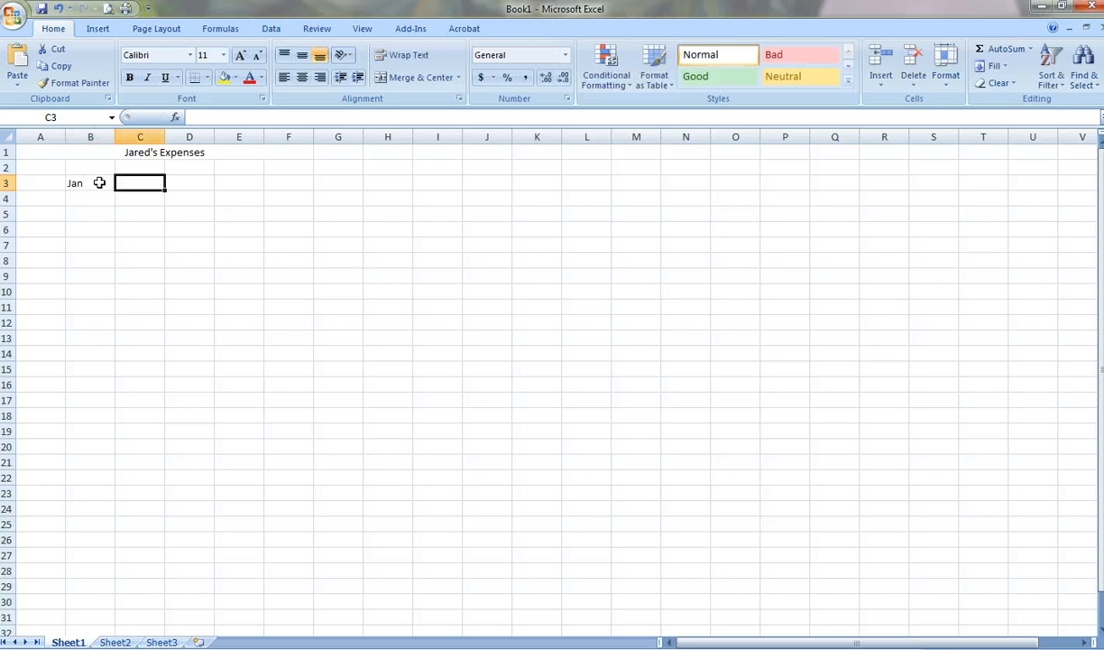
text(Feb)
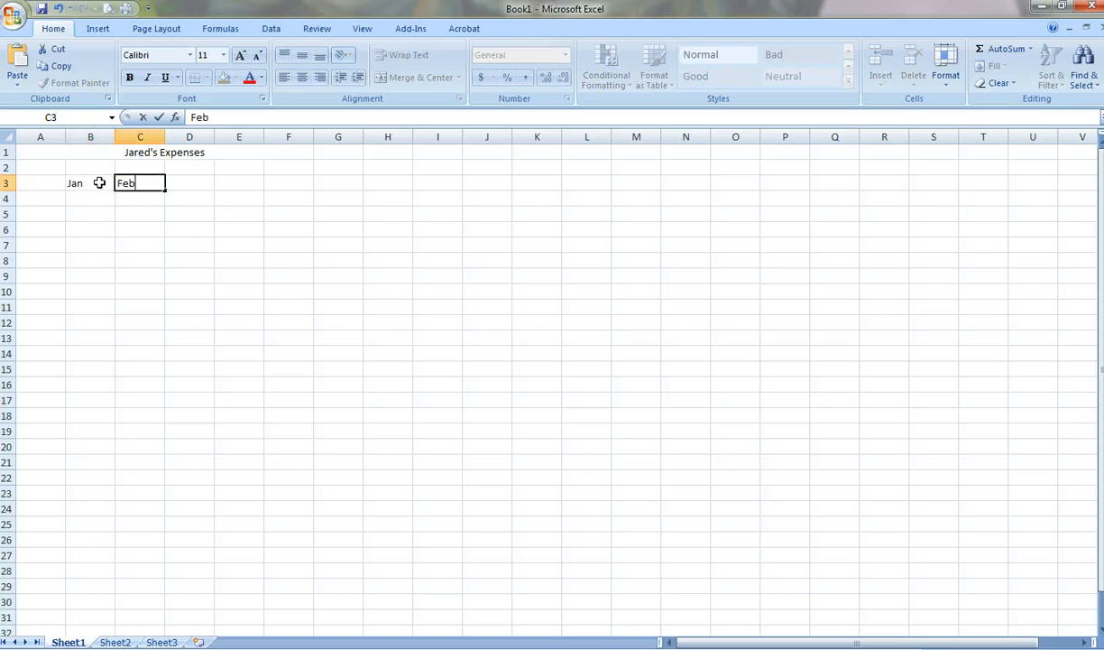
key(Tab)
text(Mar)
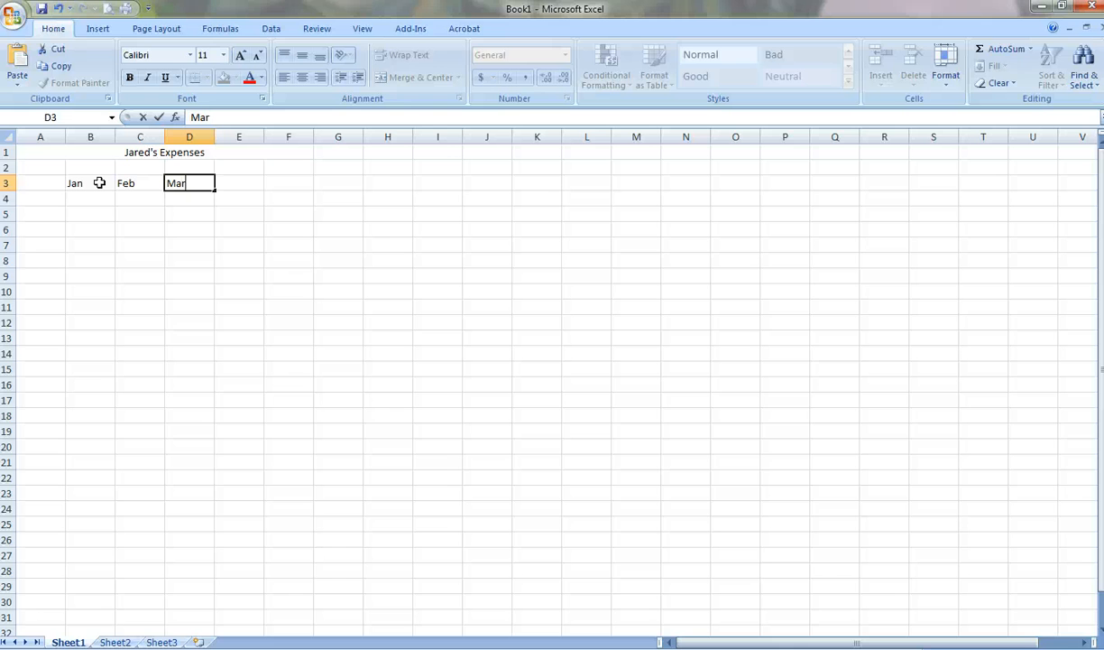
Enter Itunes in A4 as the first expense and the column heading Details in A3.
click(34, 198)
text(I)
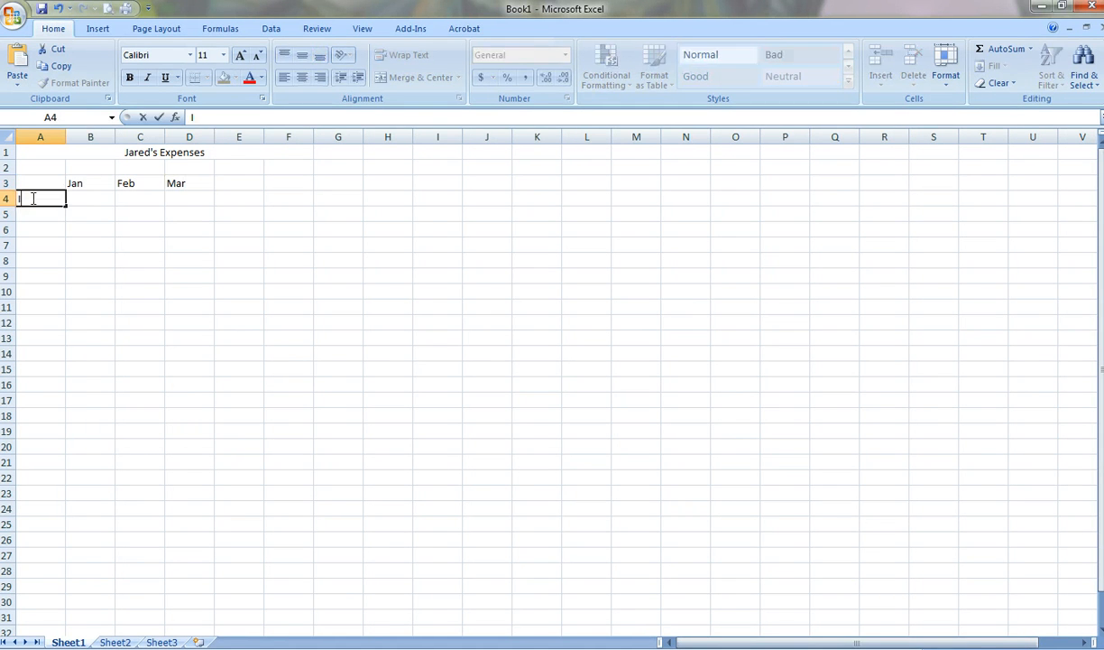
text(tunes)
click(36, 183)
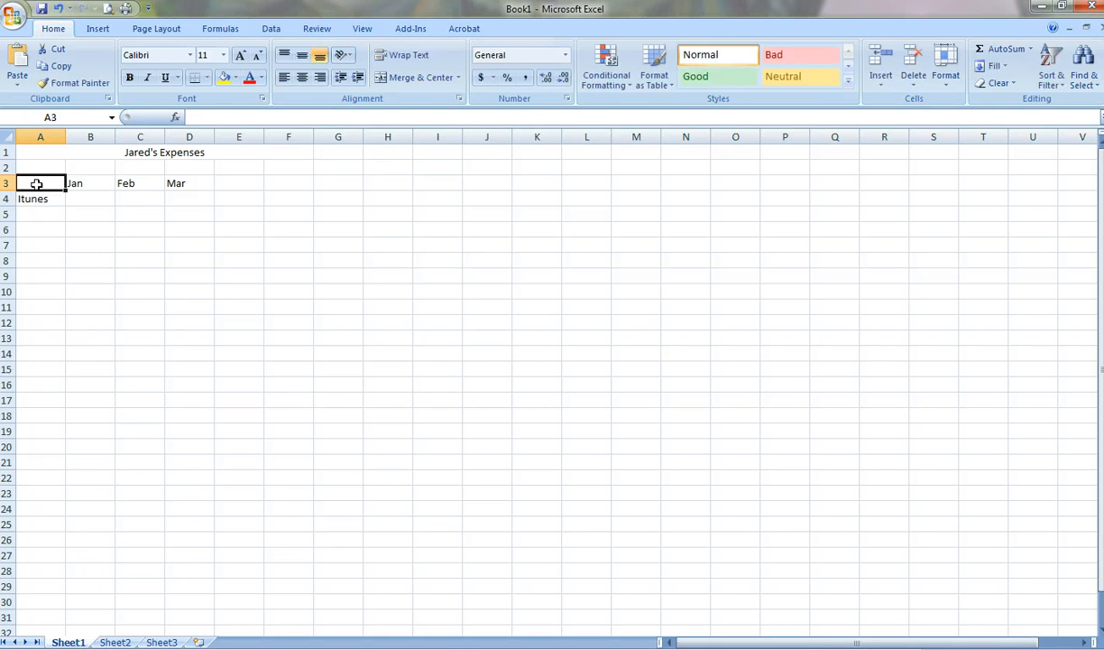
text(Deti)
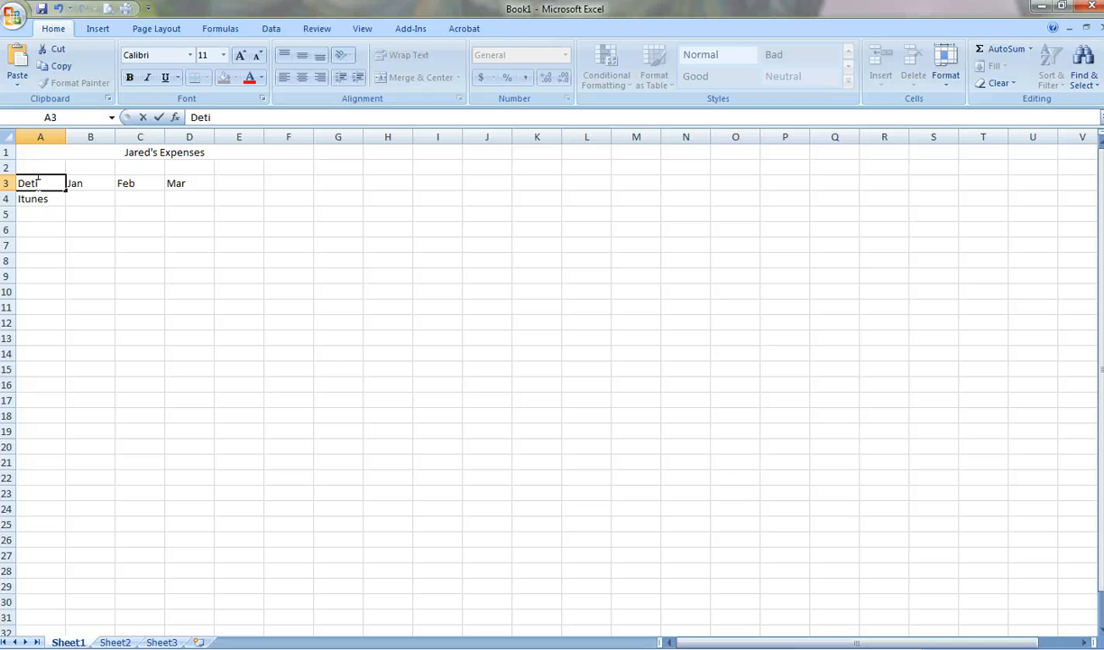
click(35, 183)
text(ails)
List the other expenses down A5:A10: Just Jeans, Petrol, Miscellaneous, Dad's present, Tuck Shop and Internet Cafe.
click(46, 213)
text(Just Jeans)
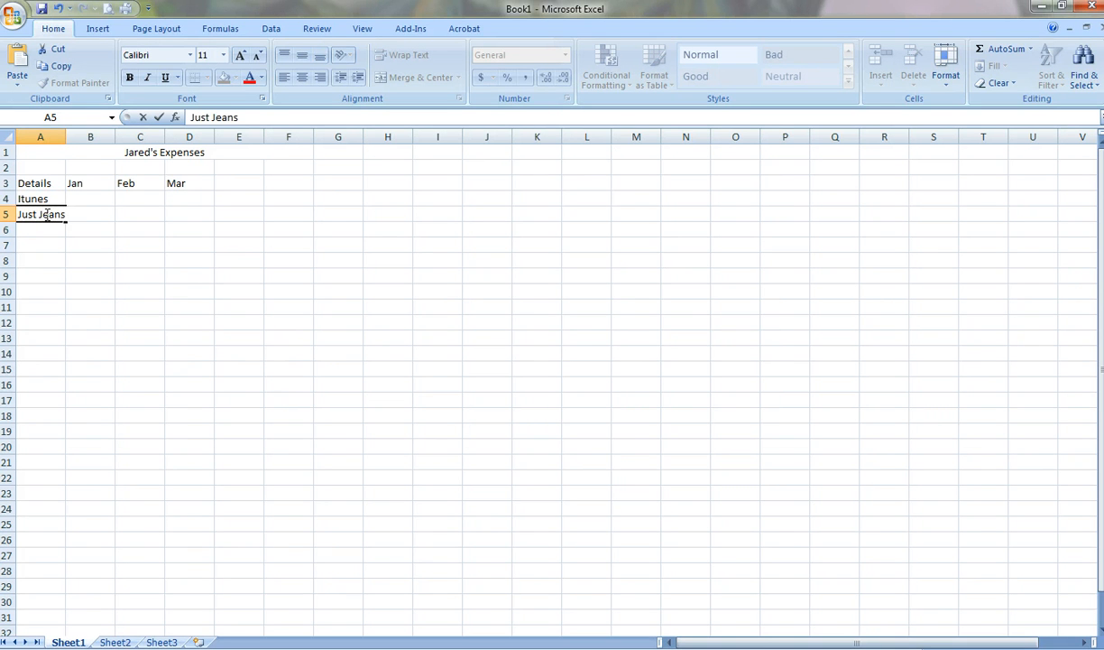
click(27, 229)
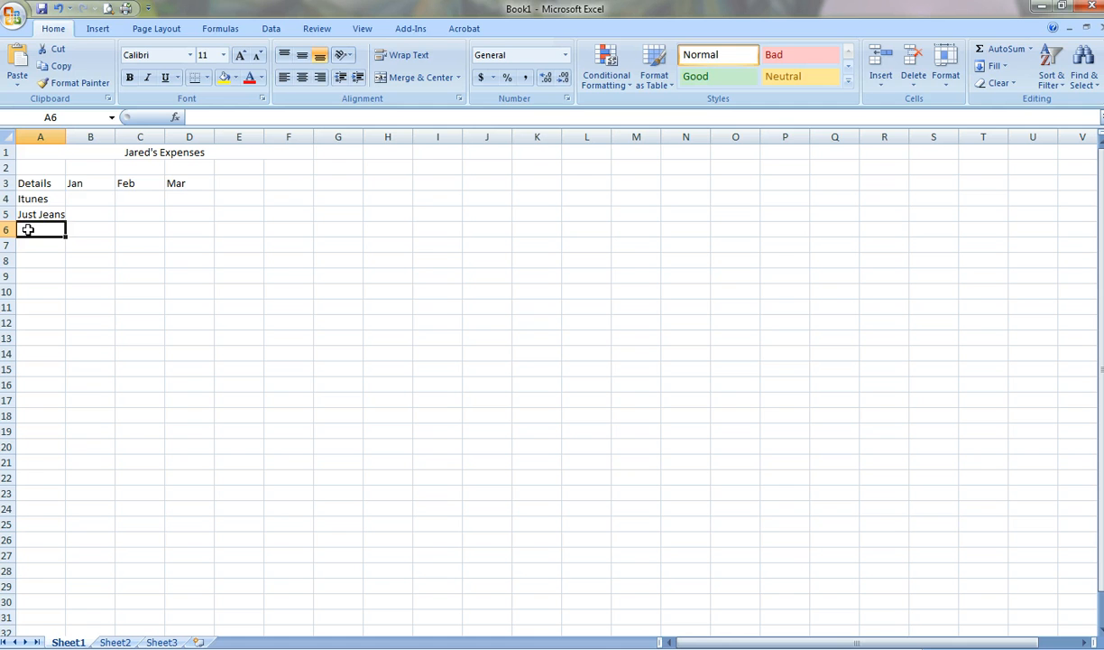
text(Petrol)
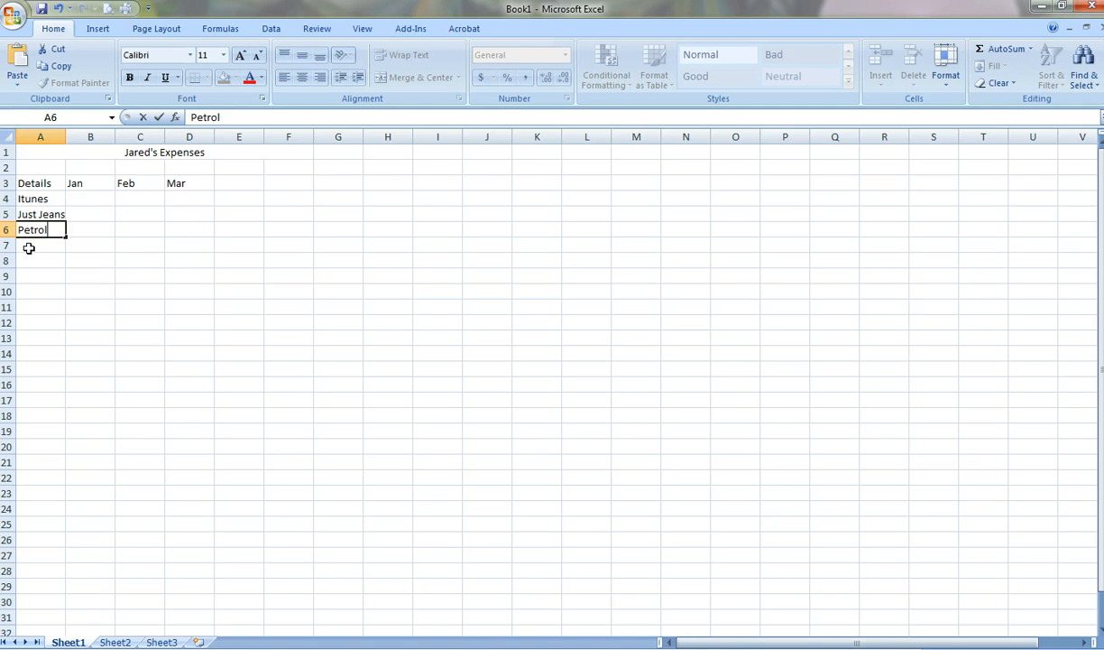
click(28, 247)
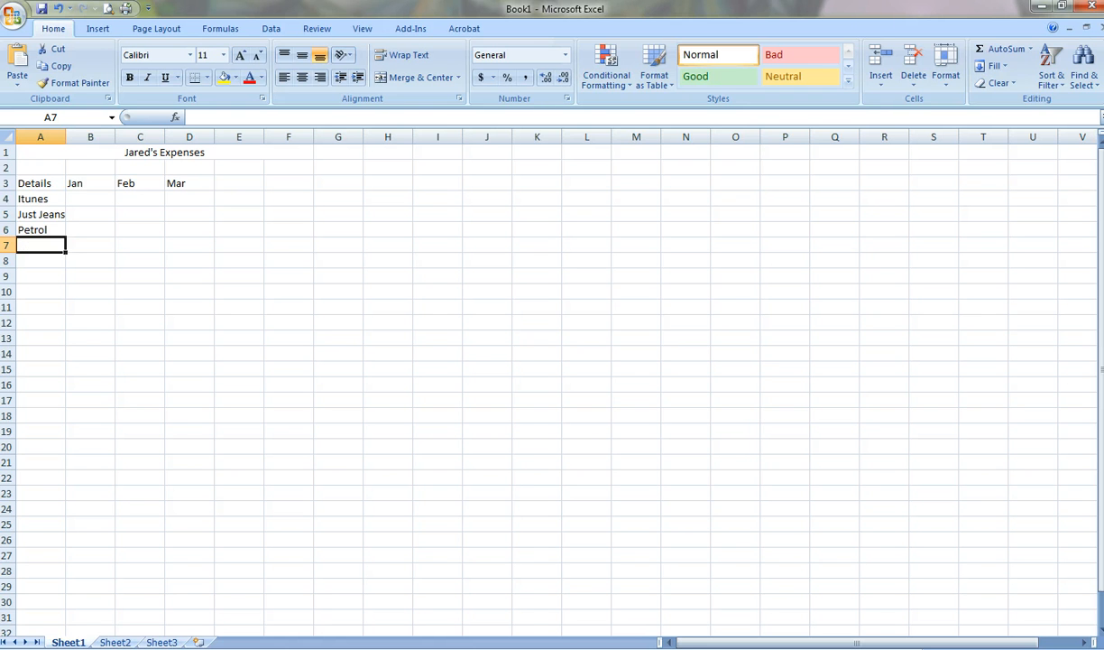
click(415, 625)
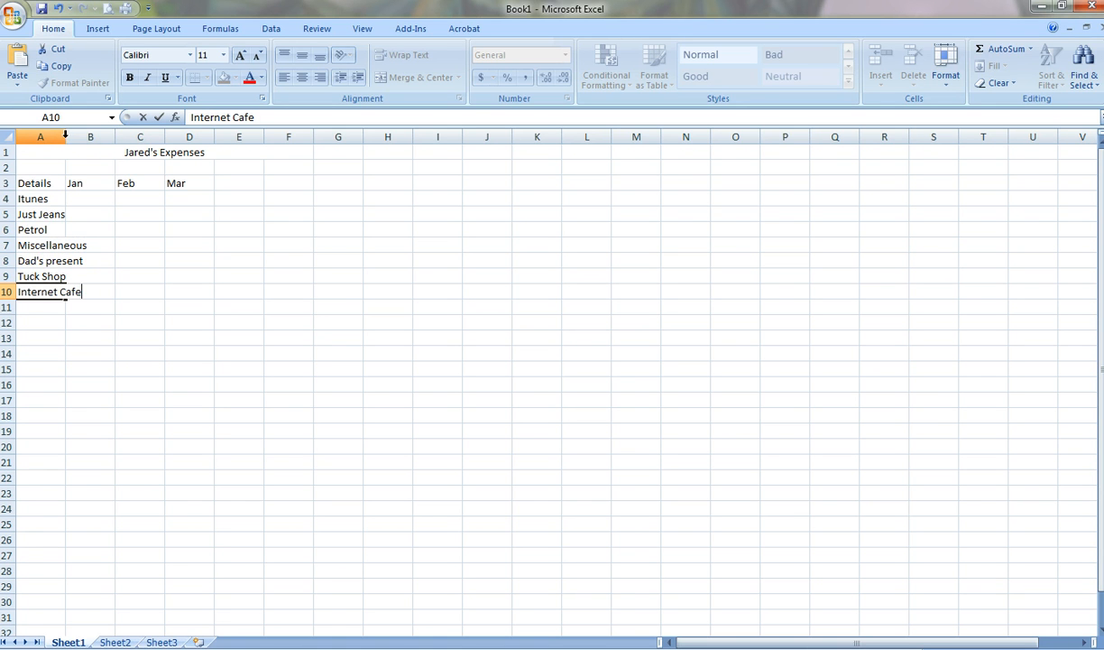
Try to widen column A to fit the expense names and undo the last action.
drag(61, 135, 79, 135)
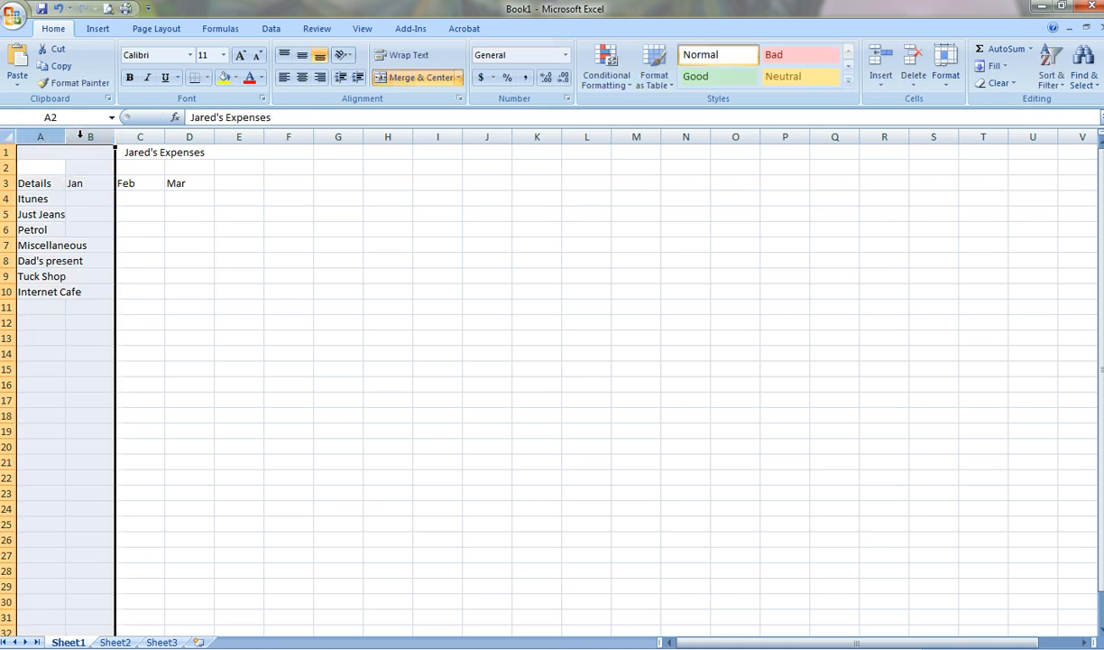
click(57, 8)
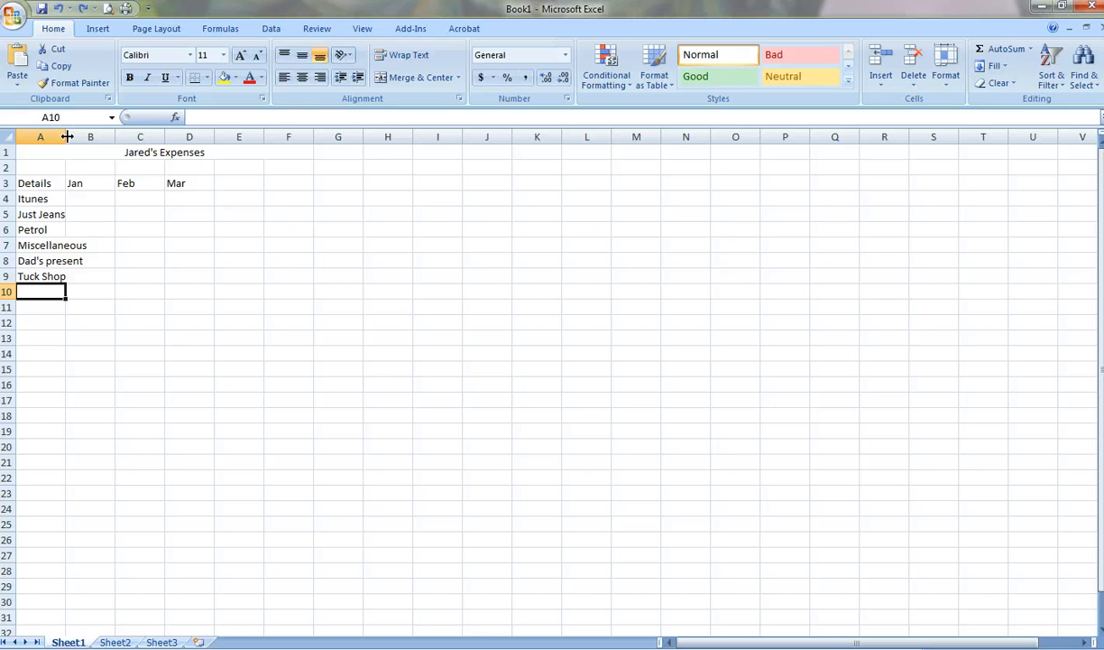
Autofit column A to the expense names and enter 20.00 in B4 as the January Itunes amount.
double_click(67, 136)
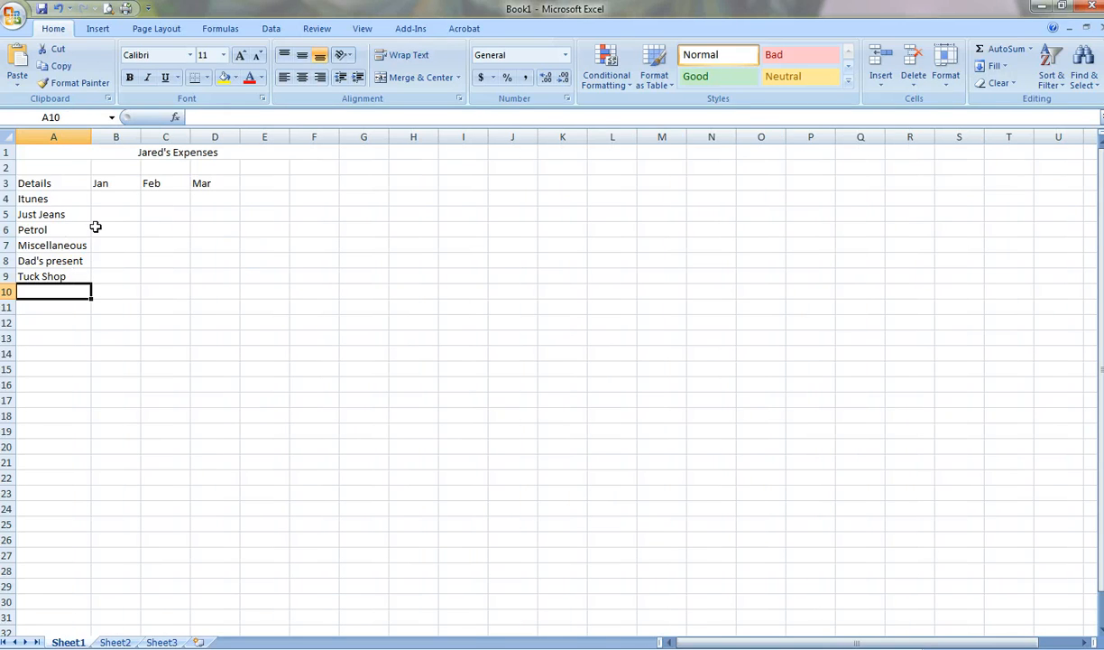
click(108, 197)
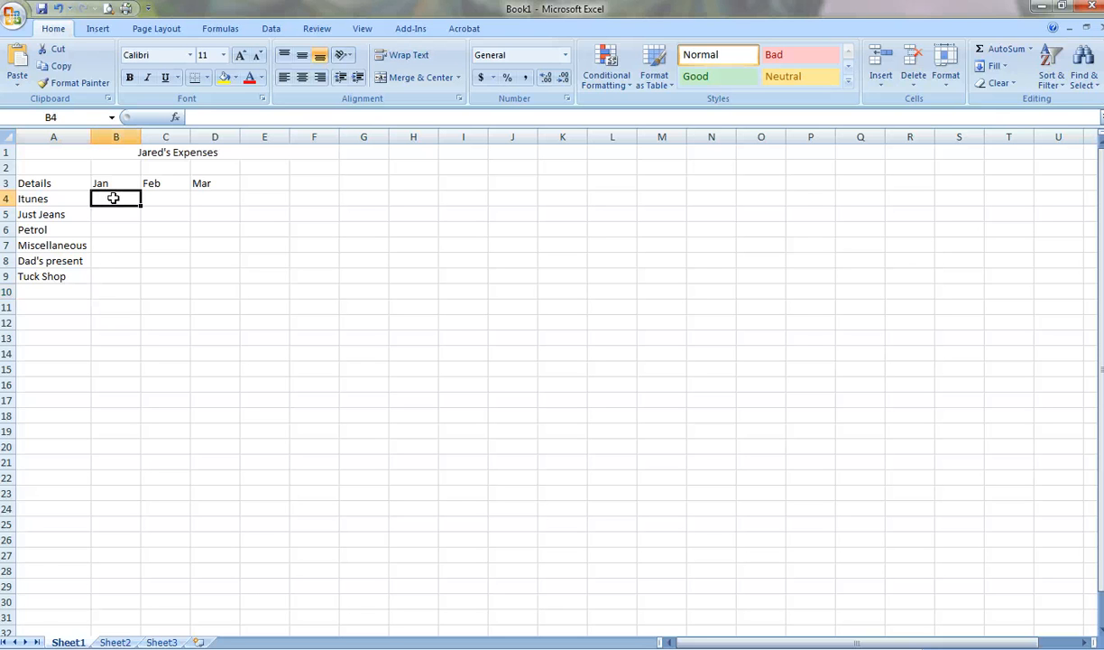
click(192, 115)
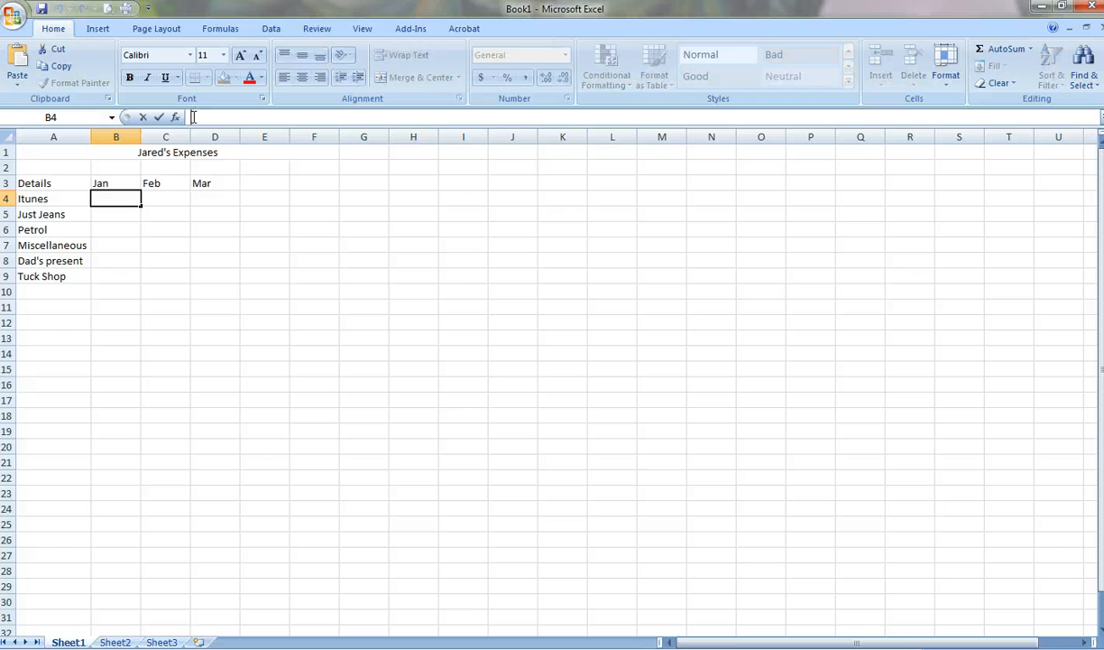
text(20.00)
click(146, 217)
click(122, 211)
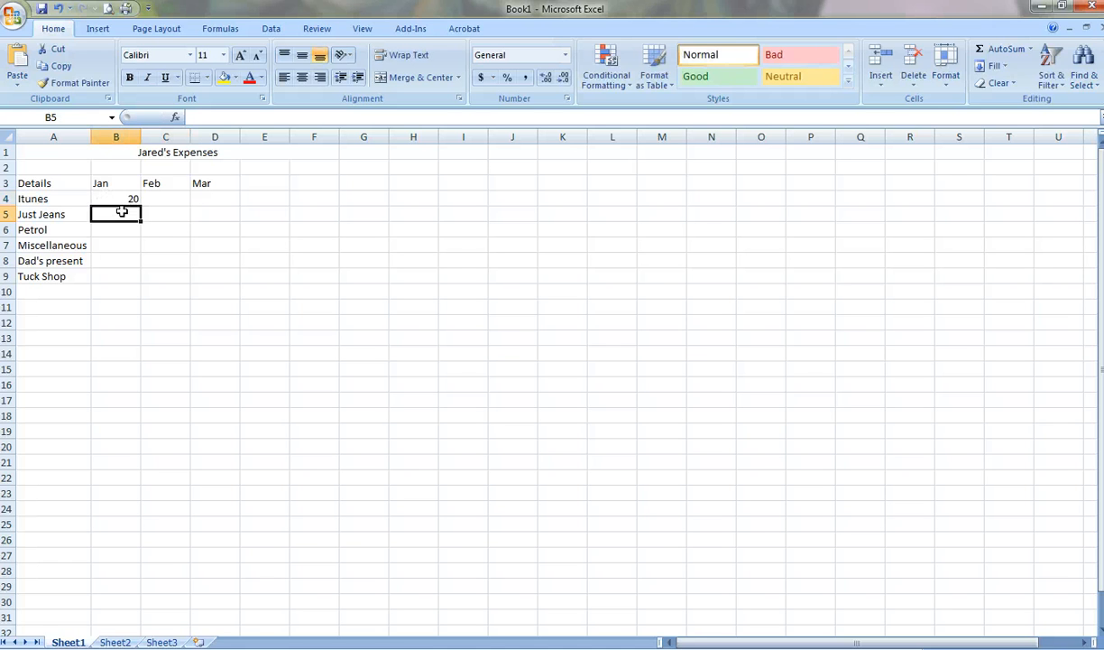
Format the January Itunes amount in B4 to show two decimal places.
click(121, 199)
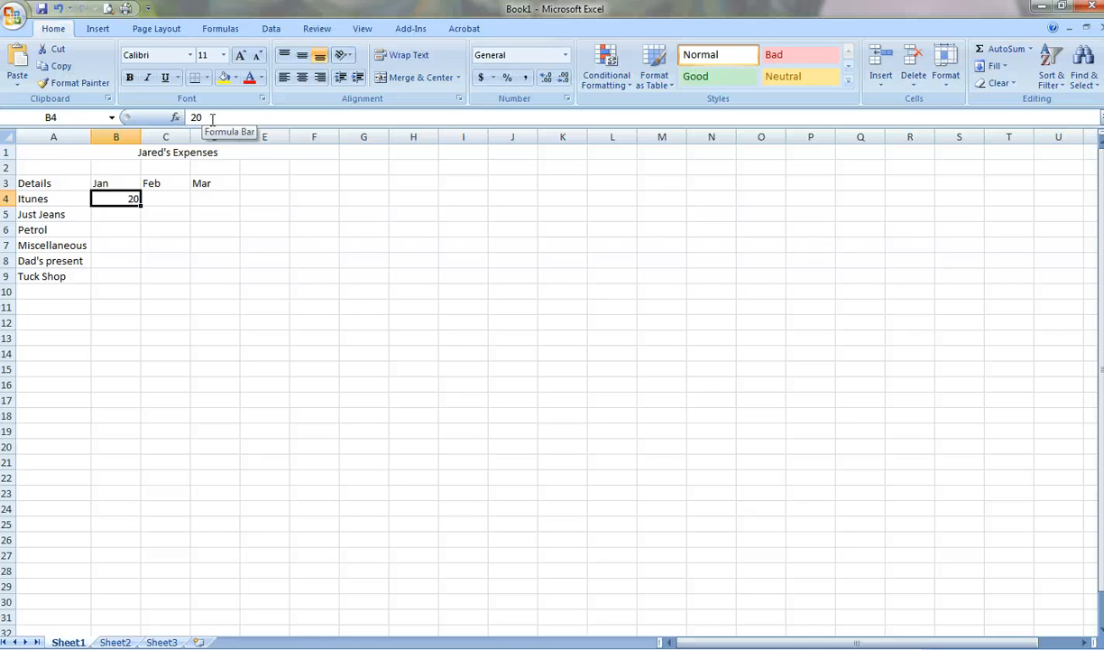
click(549, 79)
click(547, 77)
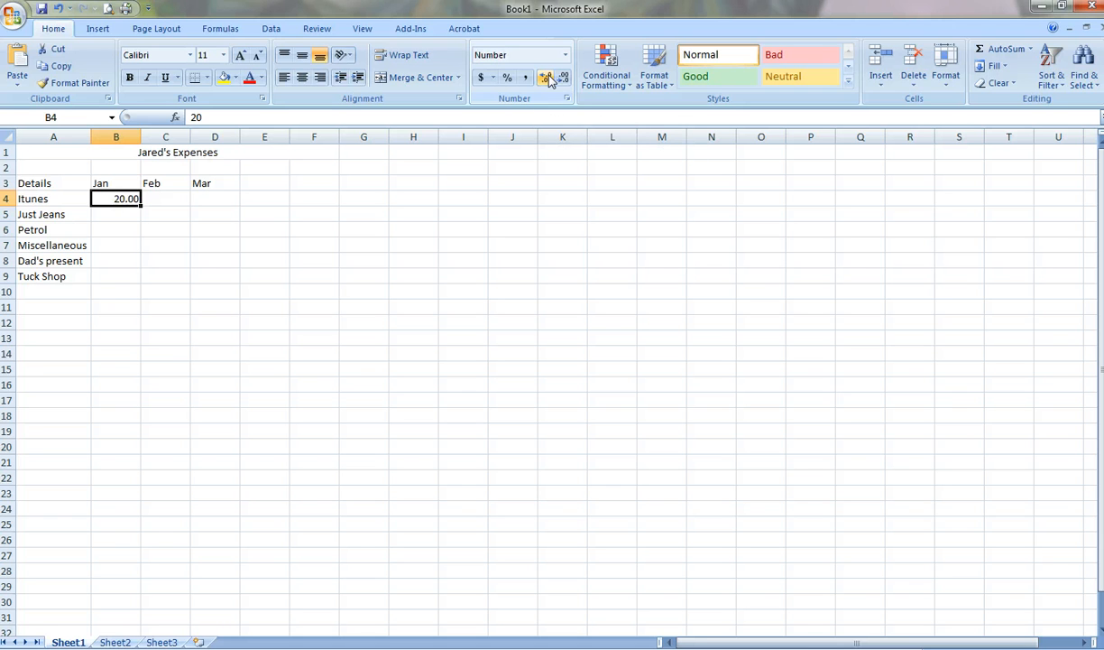
click(123, 210)
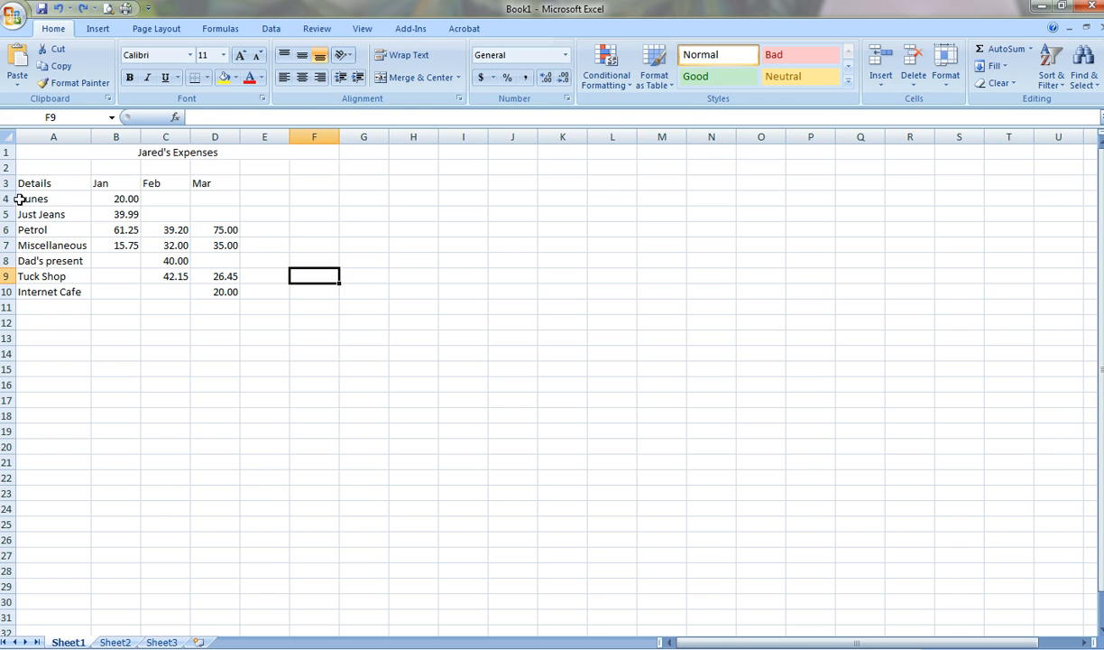
Sort the expense rows A4:D10 alphabetically from A to Z, keeping each row's amounts with its name.
drag(19, 199, 230, 291)
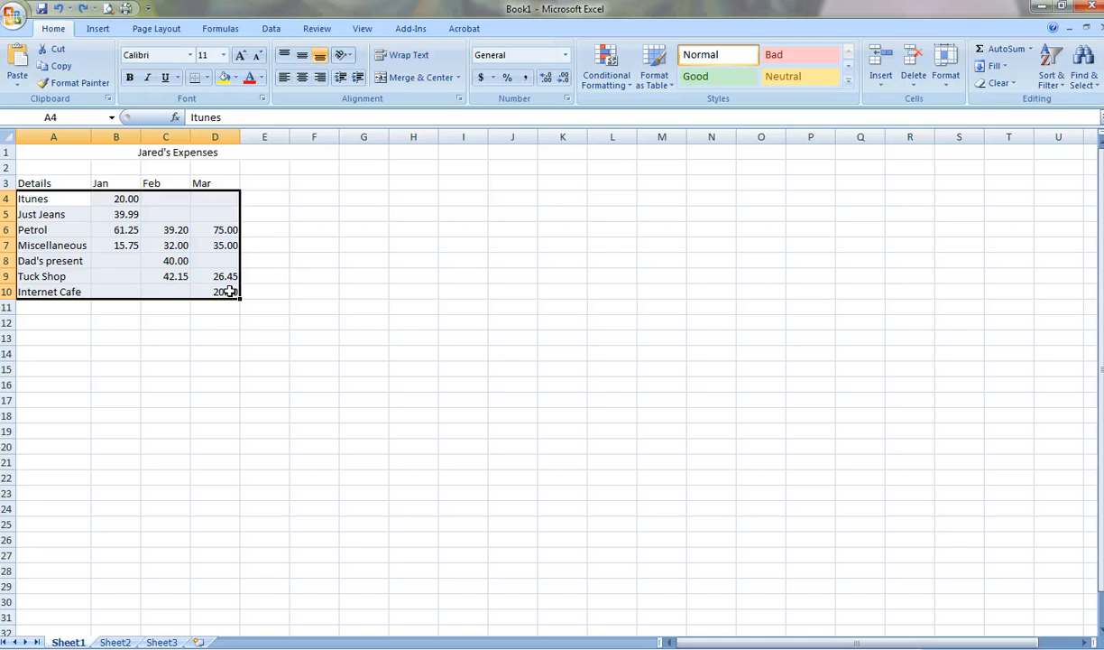
click(1063, 80)
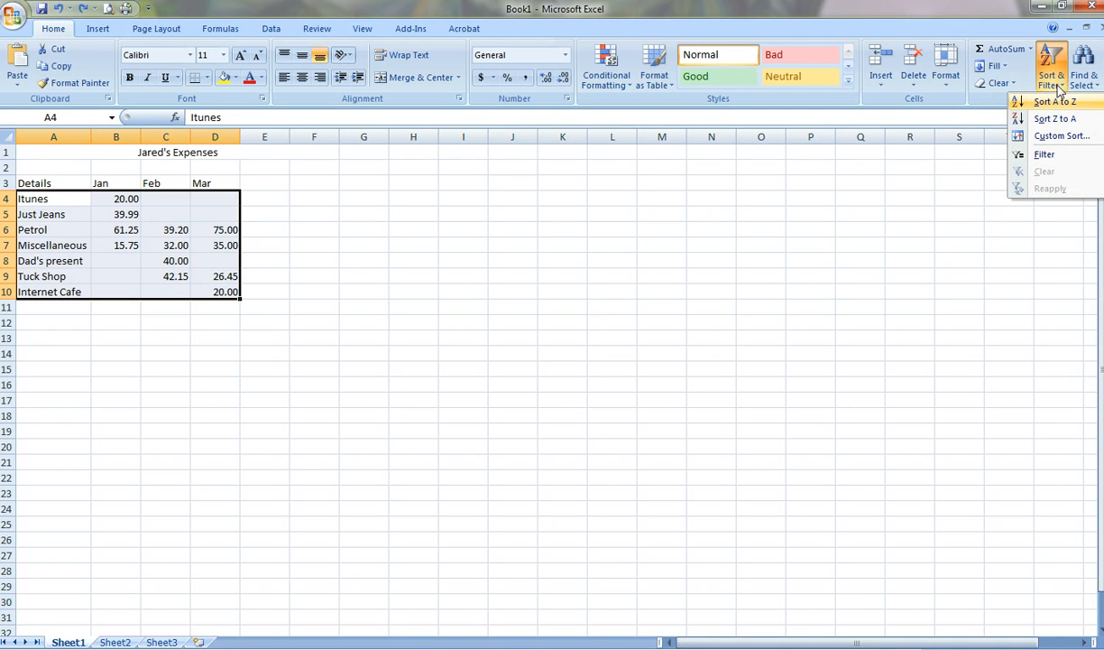
click(1057, 101)
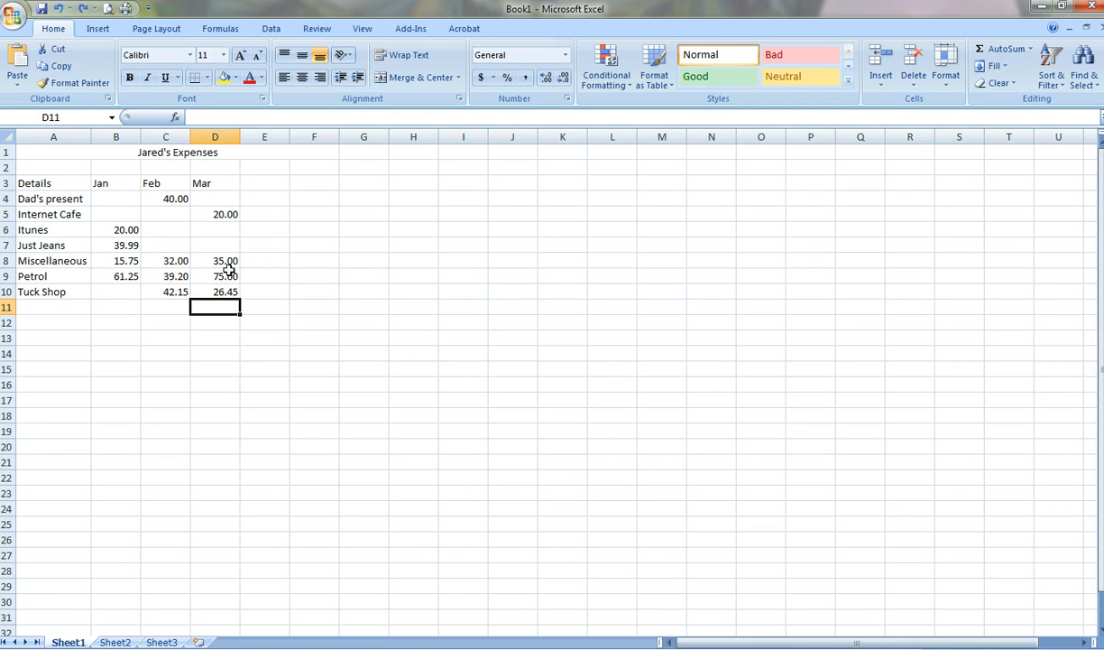
Add the row label Totals in A11 below the last expense.
click(61, 309)
text(Totals)
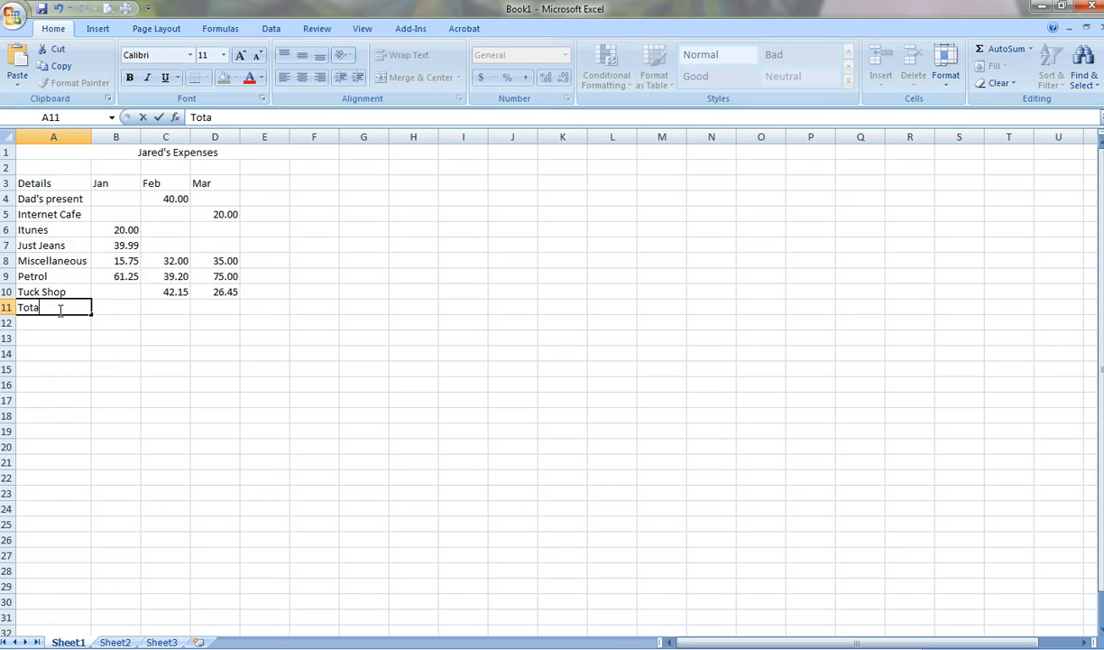
click(210, 310)
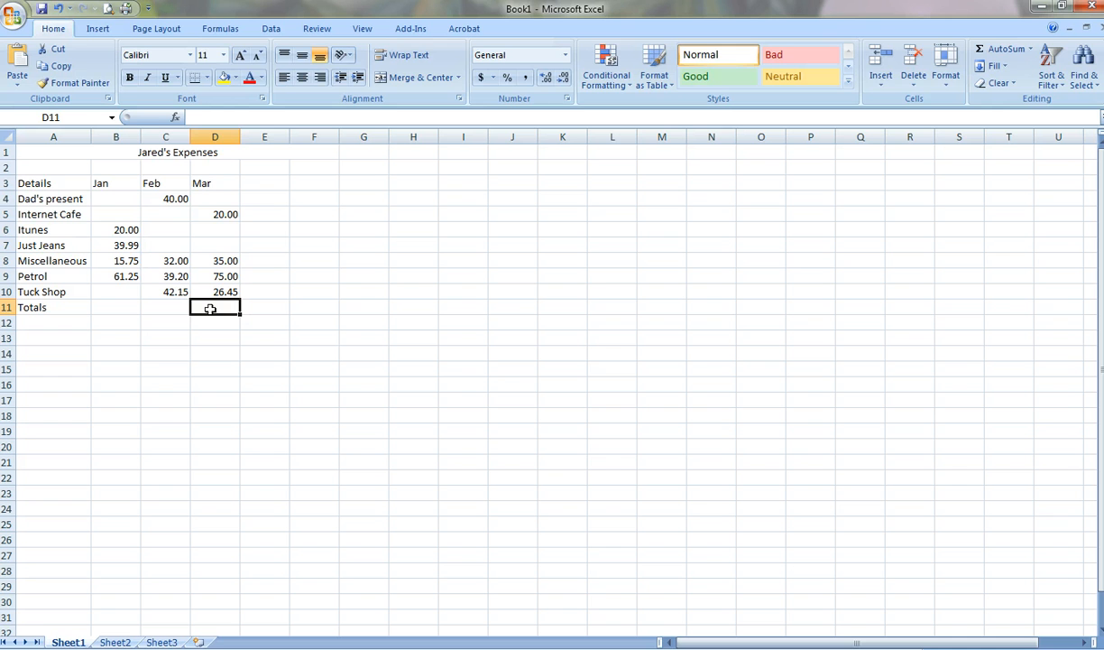
Total the March expenses in D11 with the formula =Sum(D4:D10).
click(200, 118)
click(200, 117)
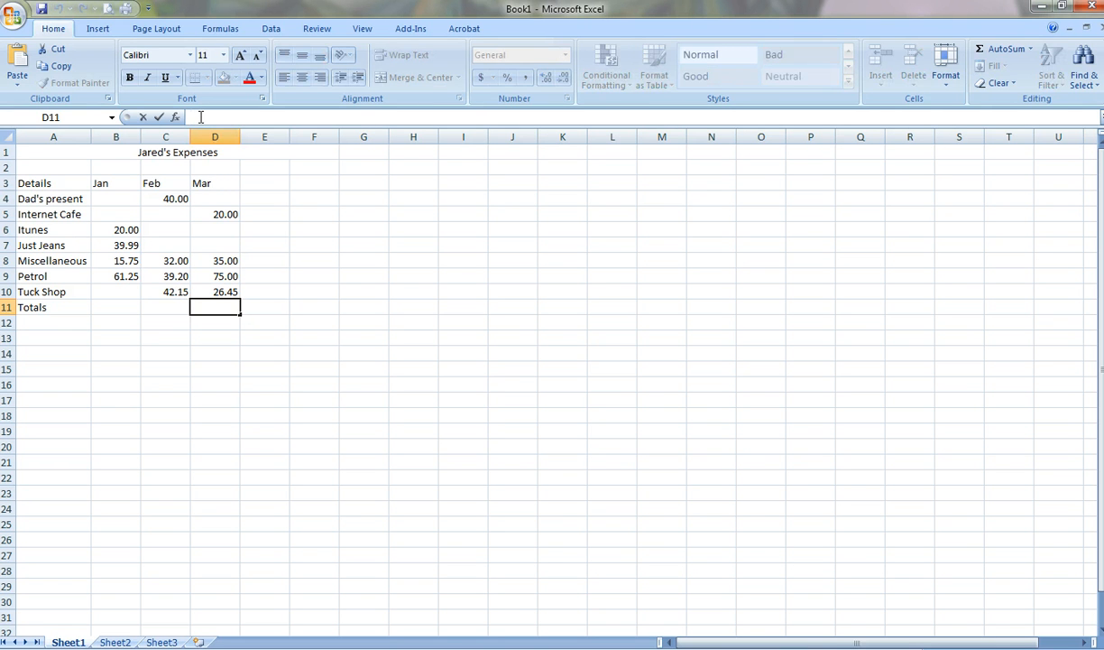
text(=Su)
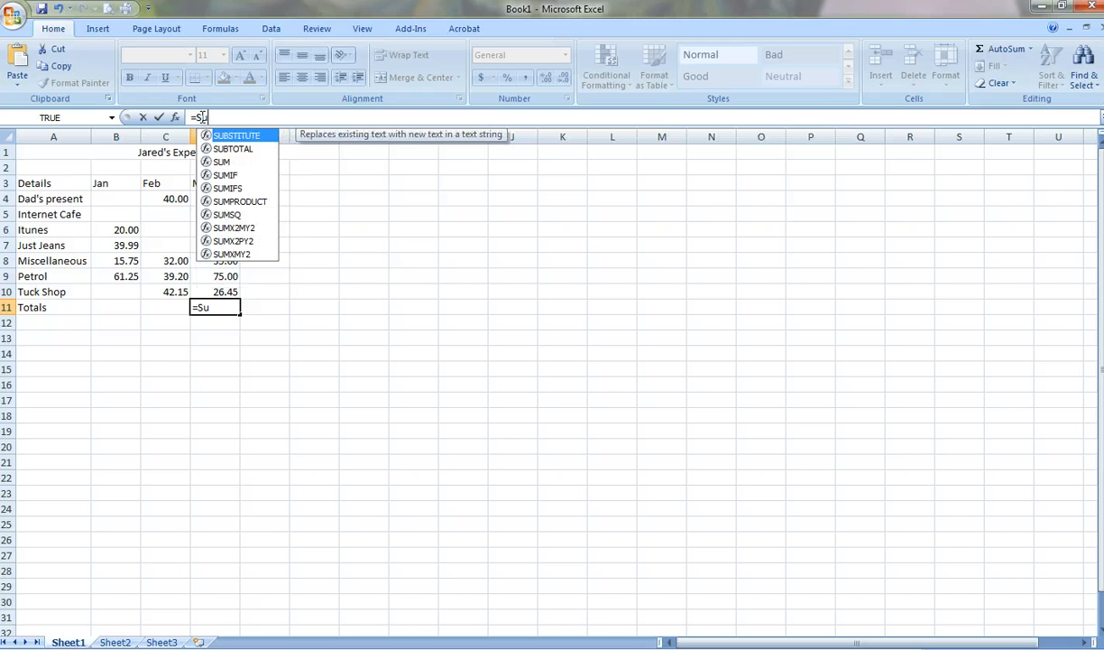
text(m)
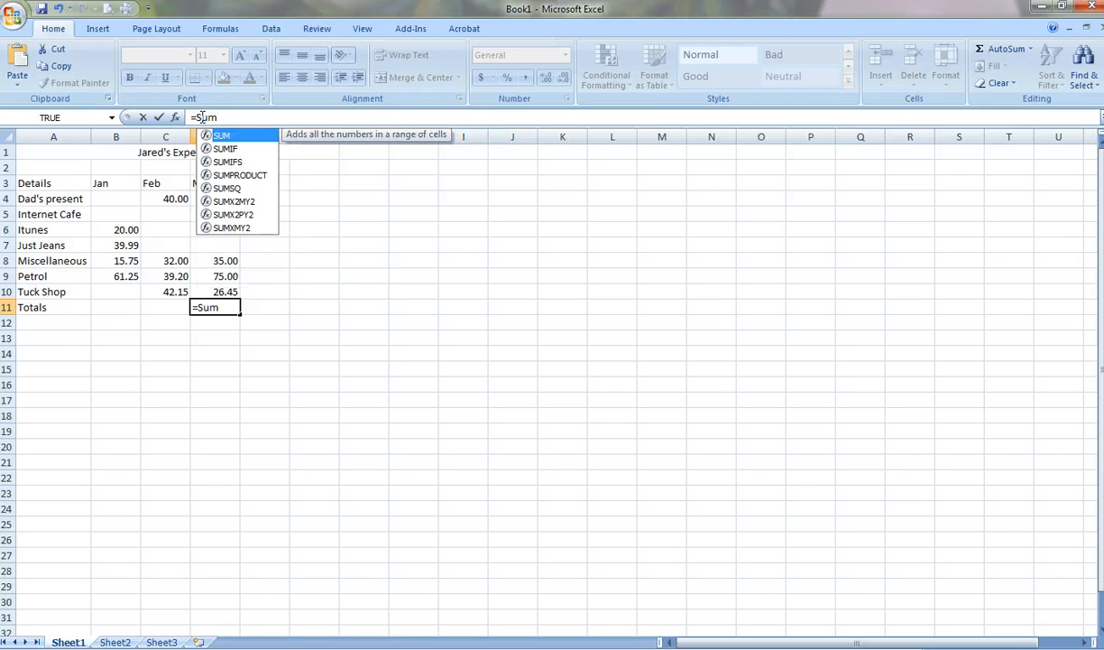
text(()
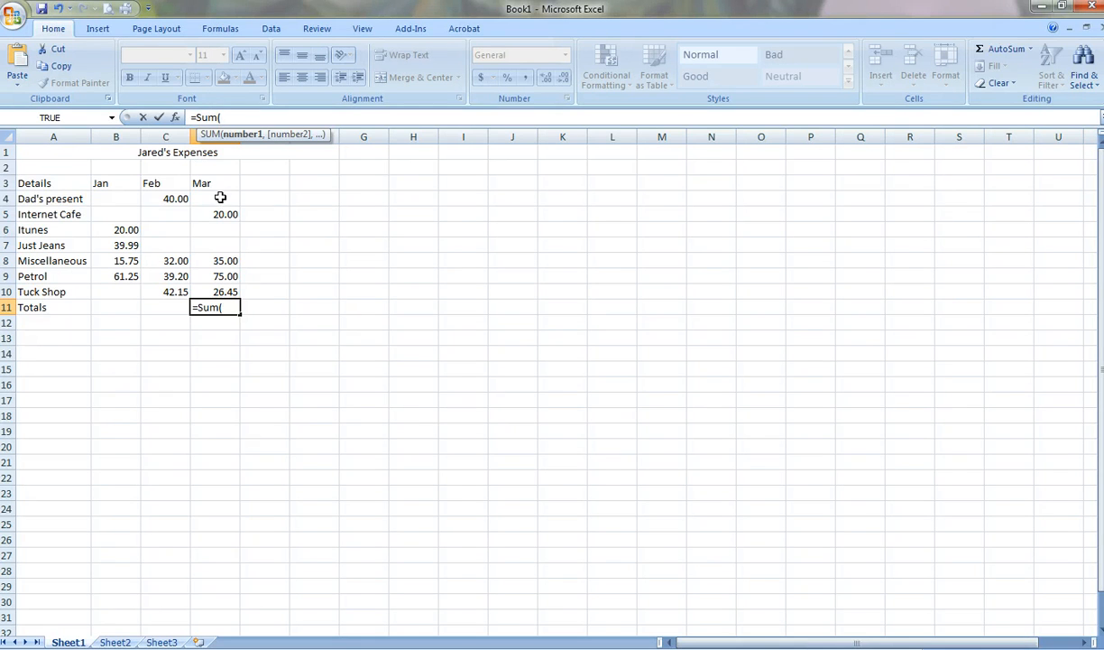
text(D4)
text(:D)
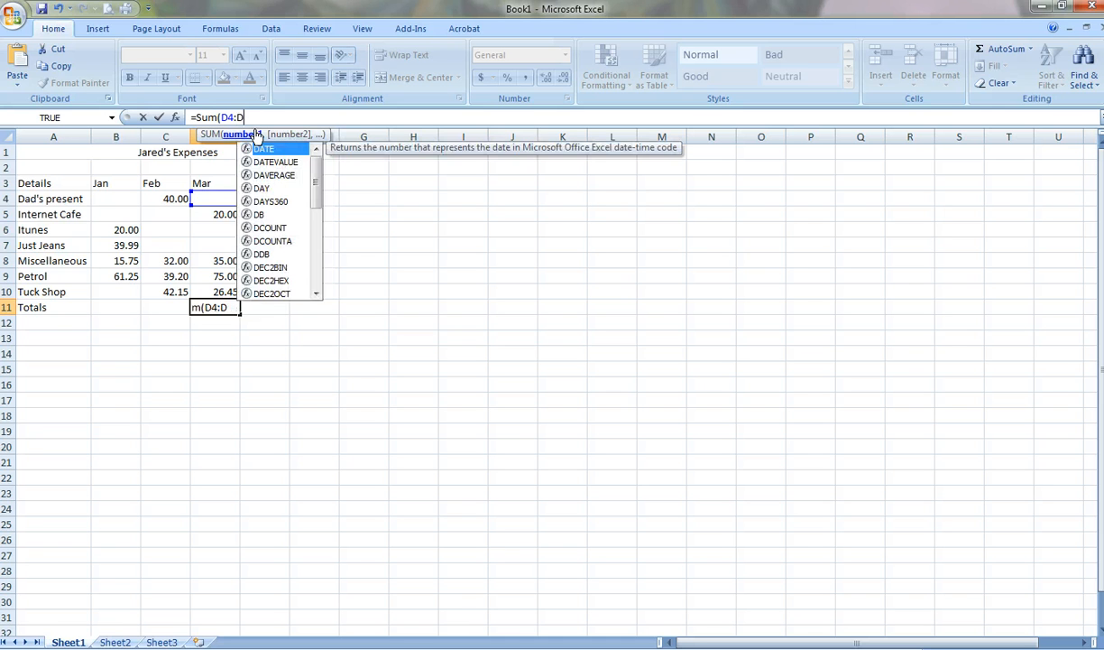
text(10))
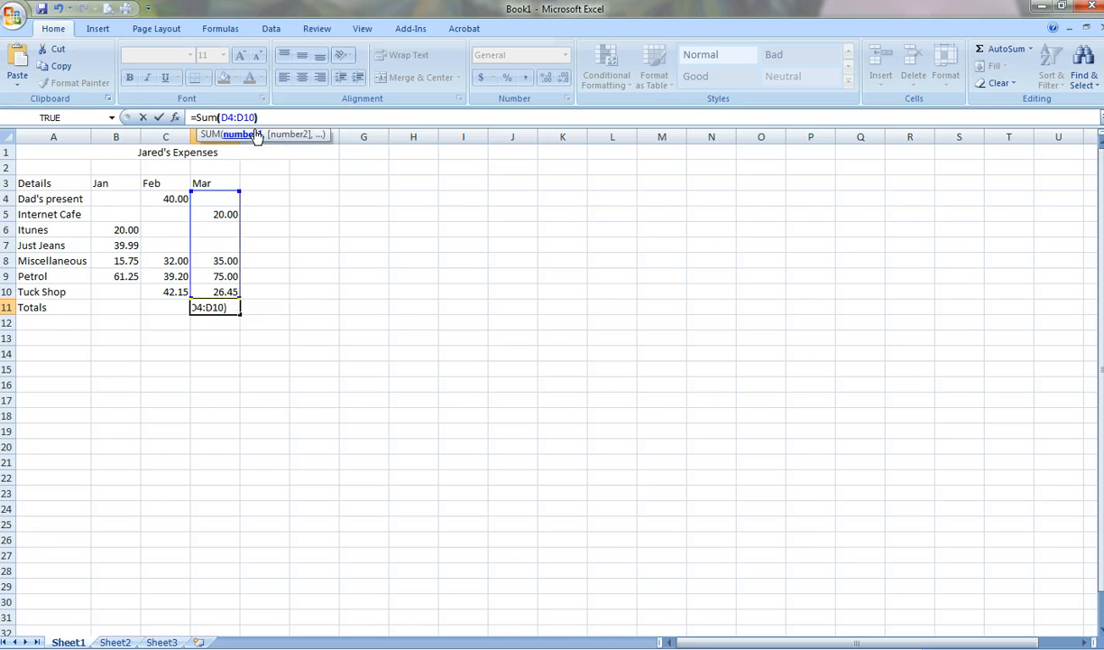
key(Return)
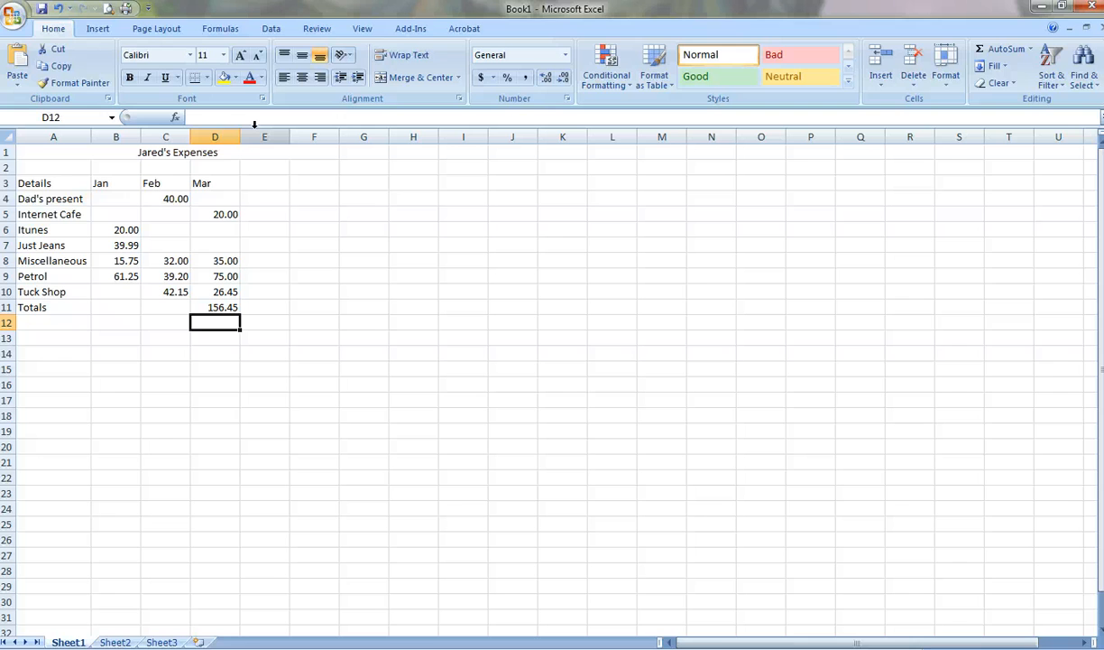